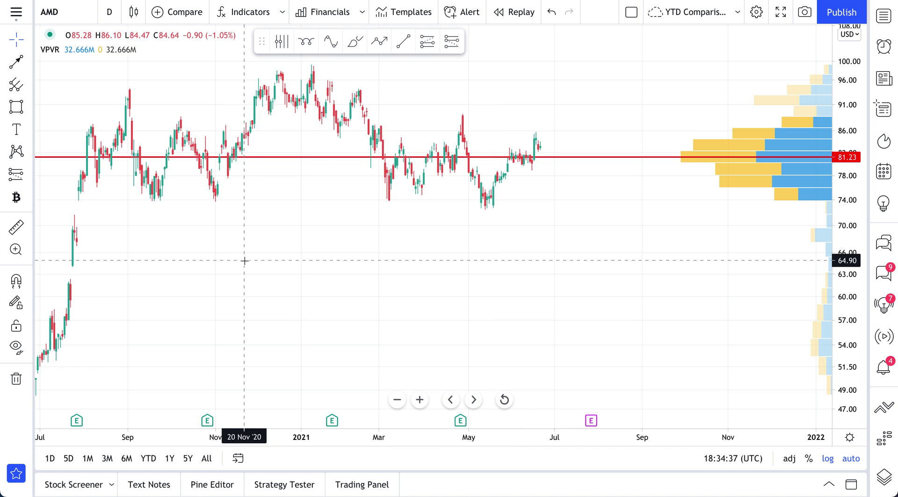
# Step: Add a text note near early December 2020, move it, then delete it
pyautogui.click(28, 174)
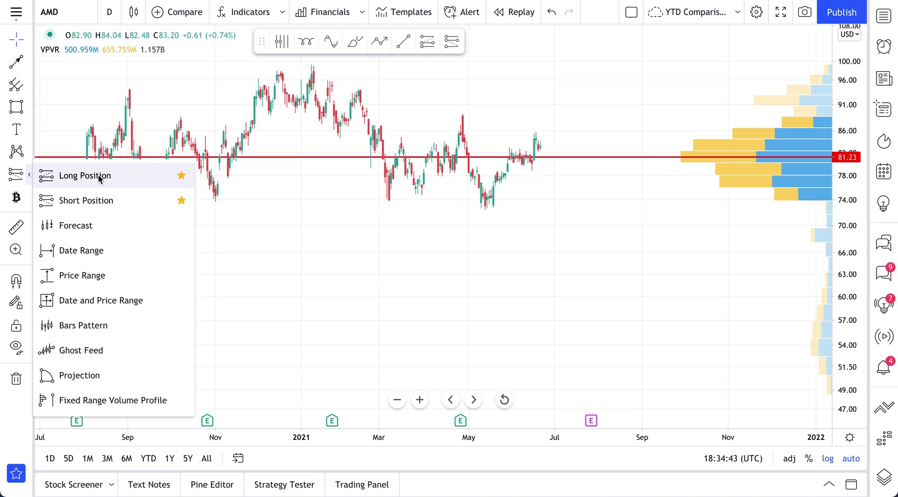
pyautogui.click(16, 129)
pyautogui.click(259, 279)
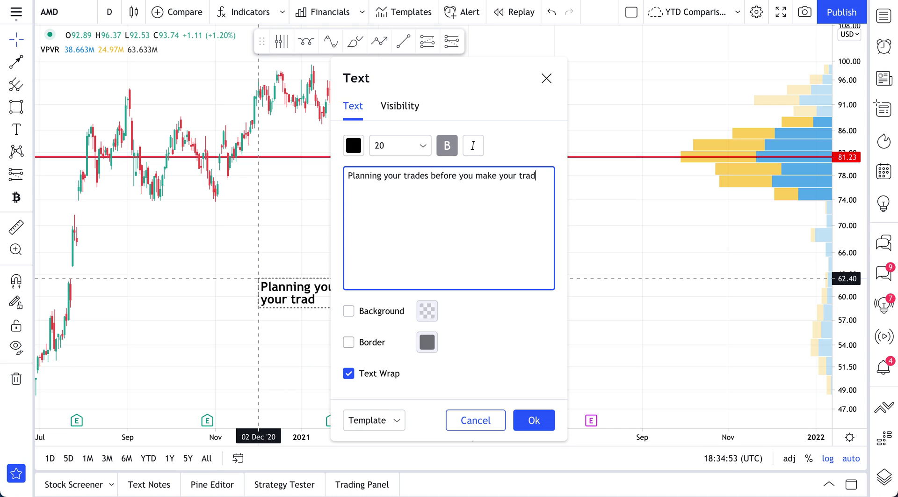
pyautogui.click(534, 420)
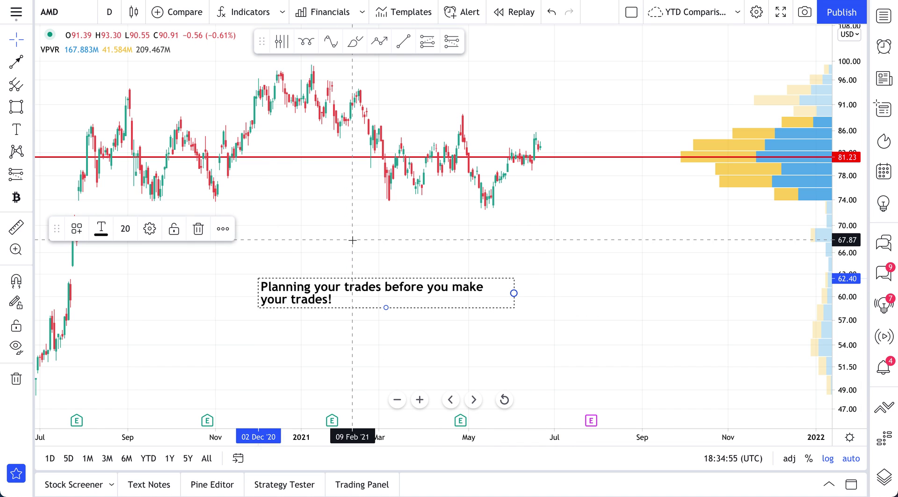
pyautogui.moveTo(318, 287); pyautogui.dragTo(206, 275)
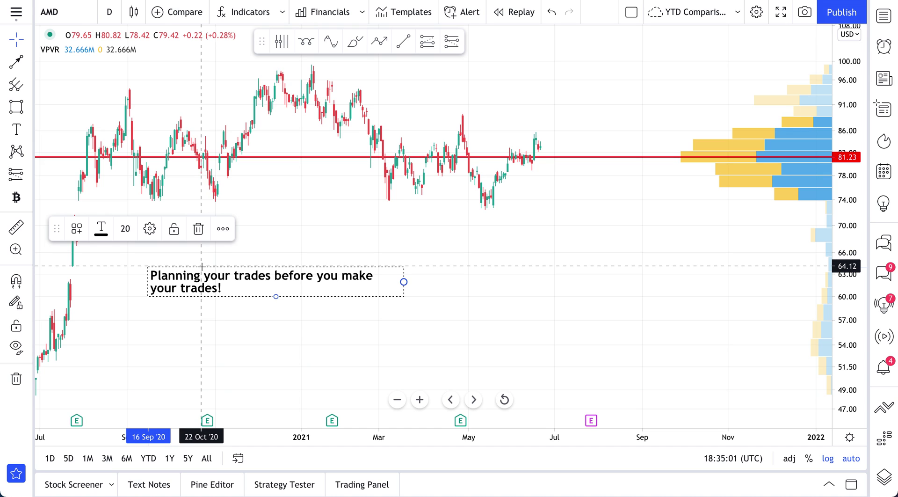
pyautogui.press('Delete')
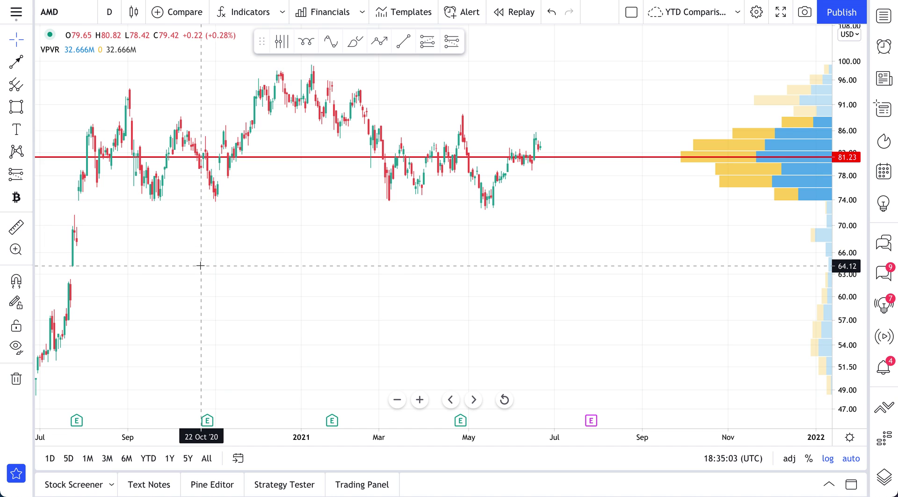
# Step: Look through the position tools without picking one and keep candles as the chart style
pyautogui.click(29, 176)
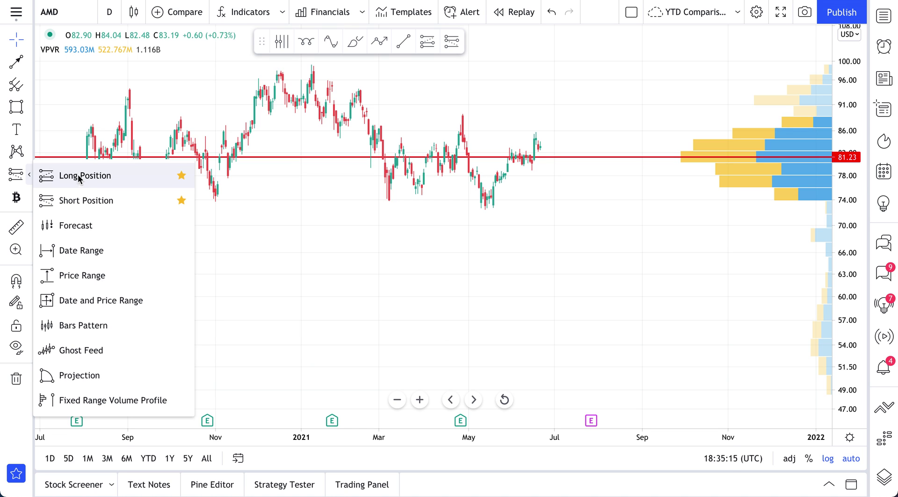
pyautogui.click(509, 178)
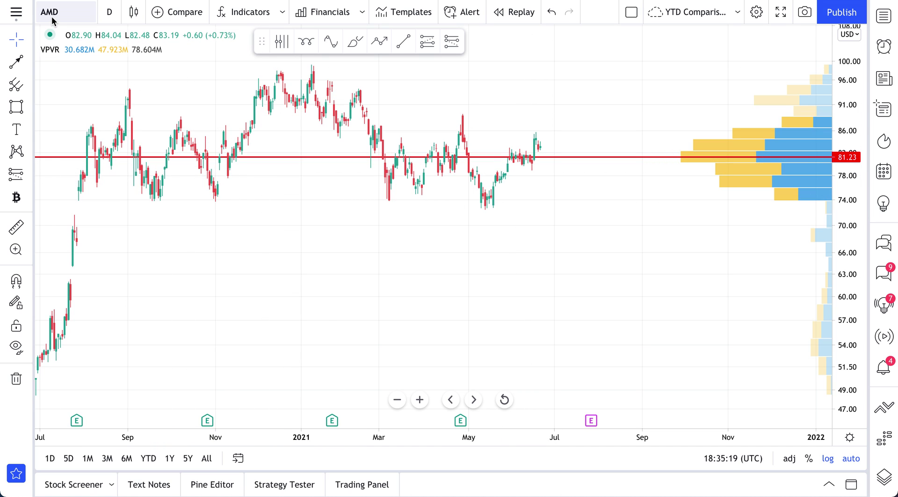
pyautogui.click(134, 17)
pyautogui.click(159, 70)
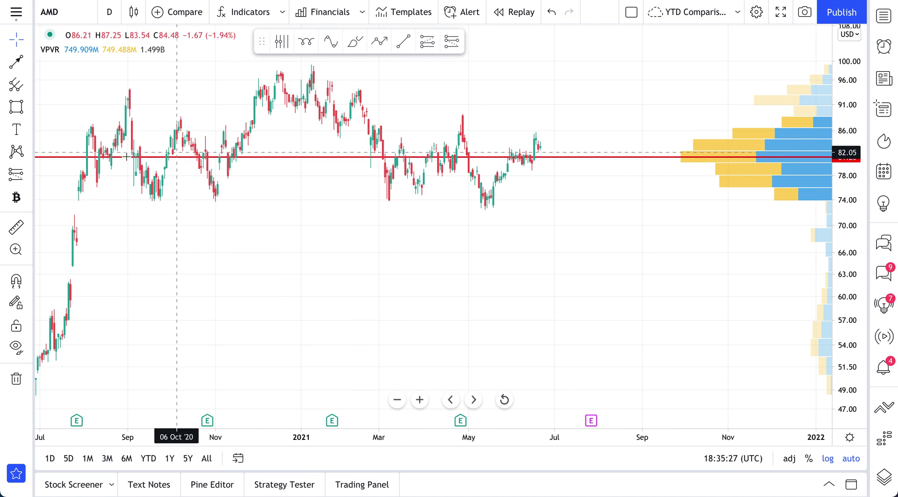
# Step: Draw a rectangle from about 83.85 to 79.10 in Dec '21 with 42% fill opacity
pyautogui.click(17, 110)
pyautogui.click(78, 143)
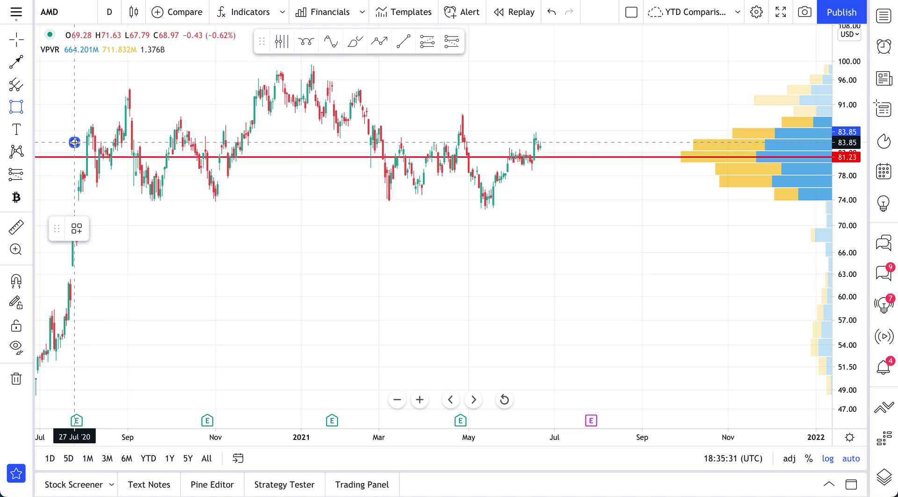
pyautogui.click(784, 170)
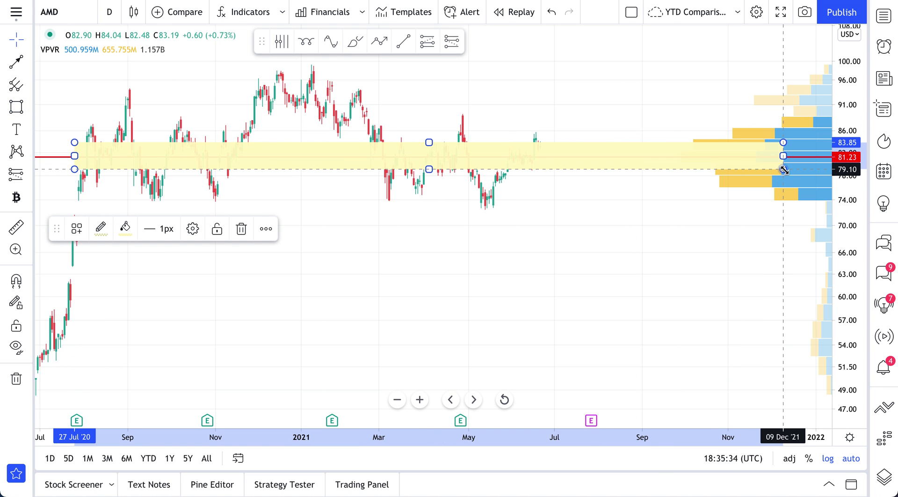
pyautogui.doubleClick(621, 148)
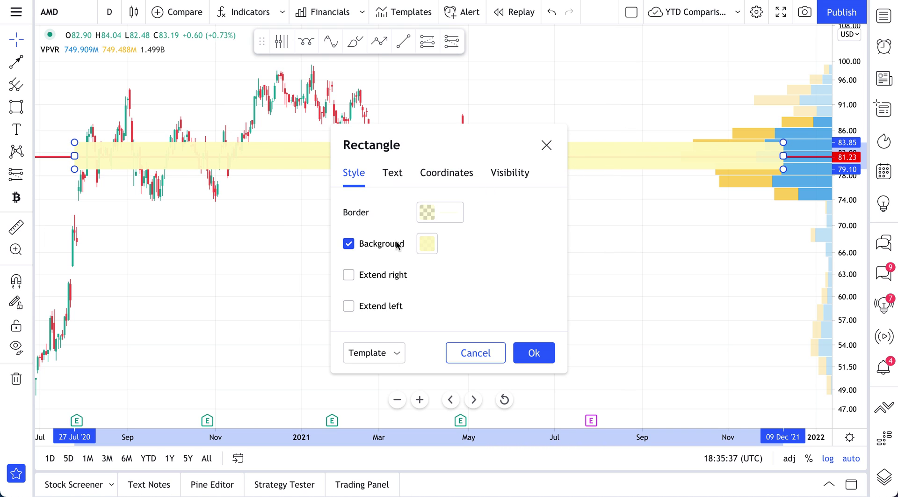
pyautogui.click(427, 244)
pyautogui.moveTo(522, 442); pyautogui.dragTo(473, 441)
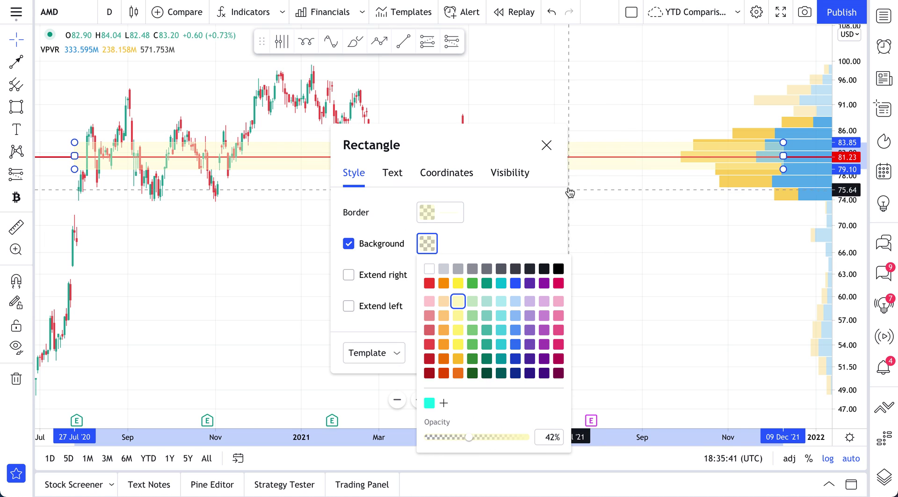
pyautogui.click(547, 145)
pyautogui.click(546, 145)
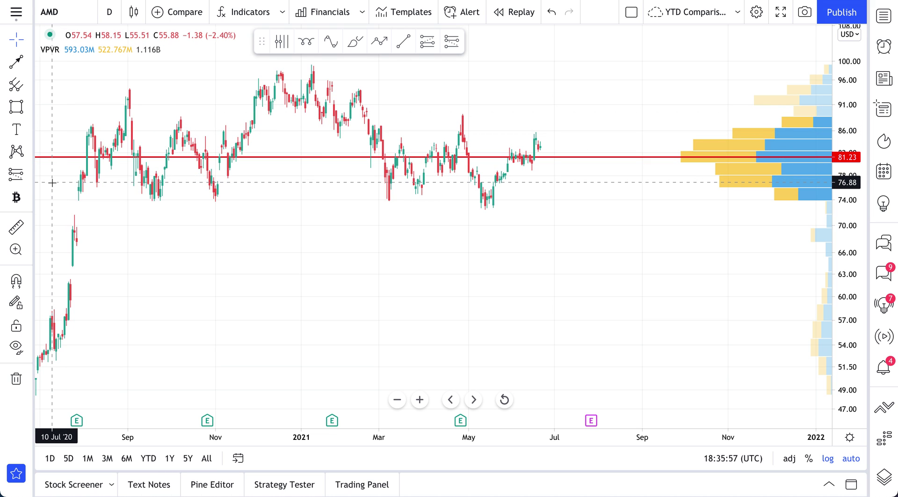
# Step: Place a long position entered at the 81.23 line in late June '21
pyautogui.click(29, 174)
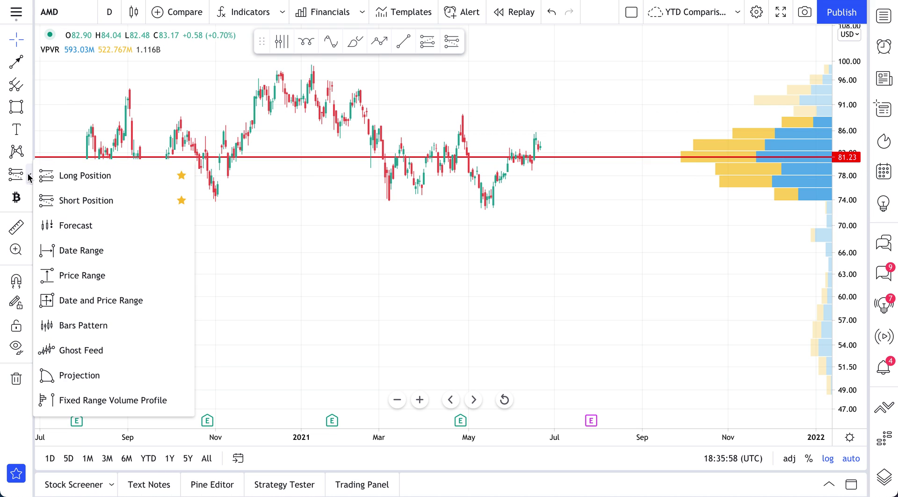
pyautogui.click(72, 176)
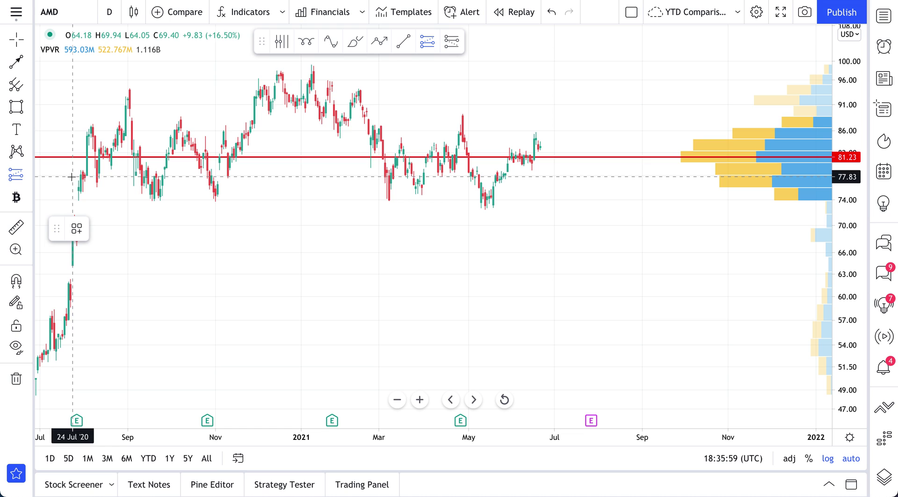
pyautogui.click(547, 157)
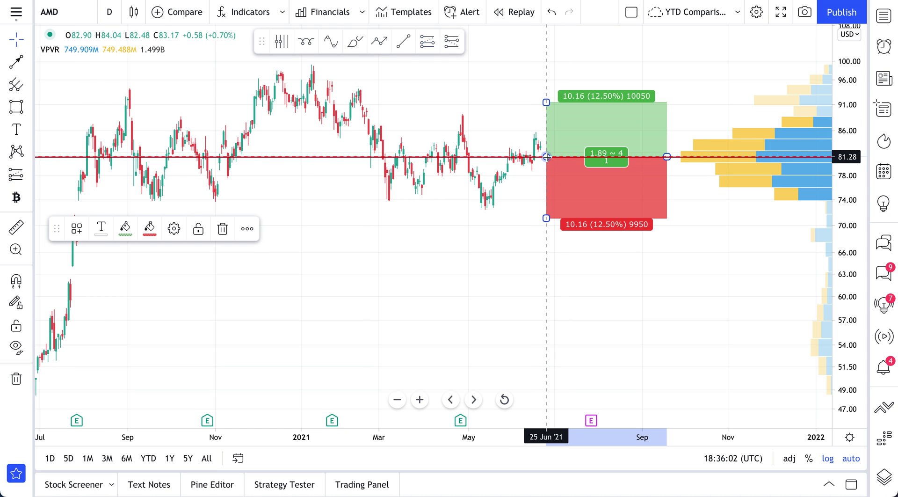
pyautogui.click(554, 284)
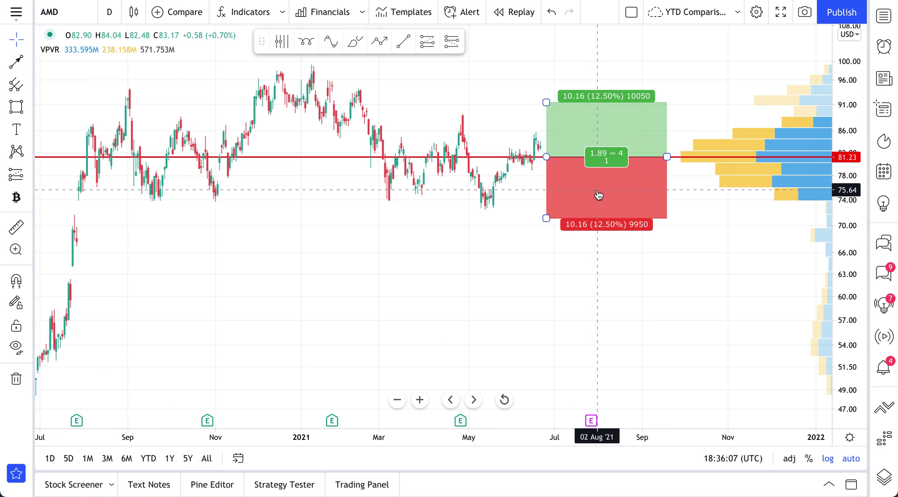
pyautogui.click(569, 121)
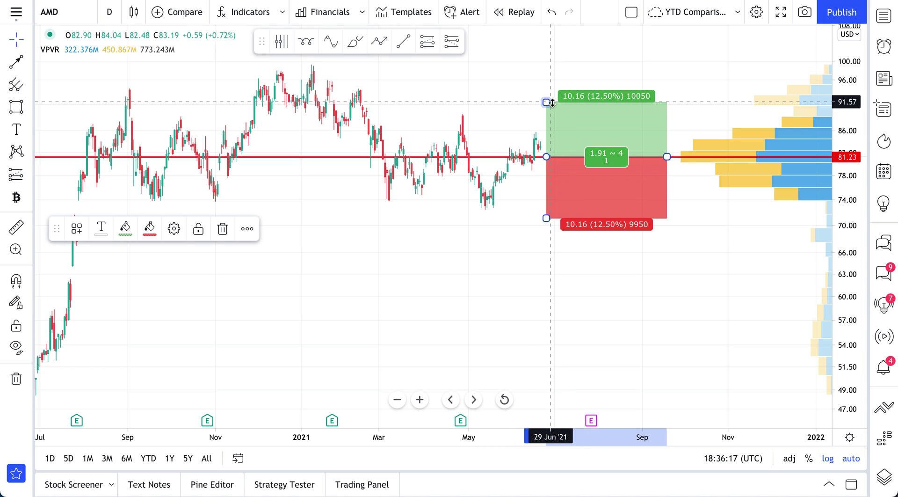
pyautogui.moveTo(58, 229); pyautogui.dragTo(109, 358)
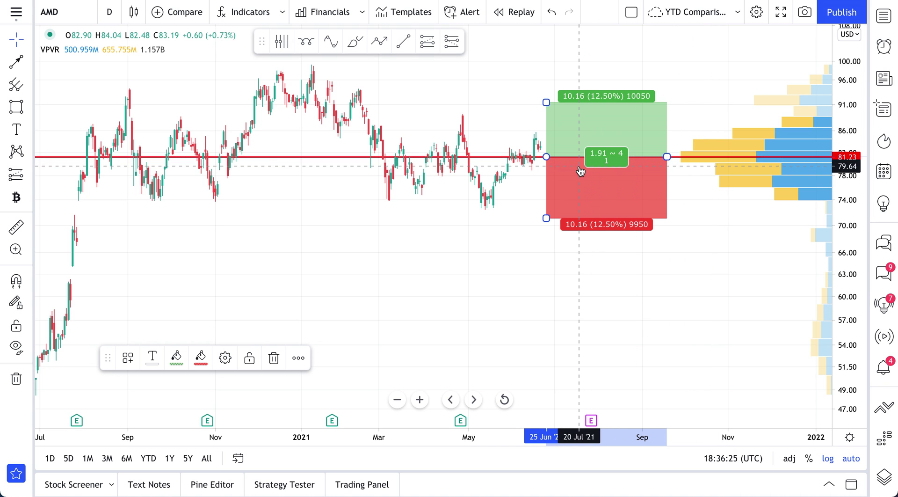
pyautogui.click(545, 160)
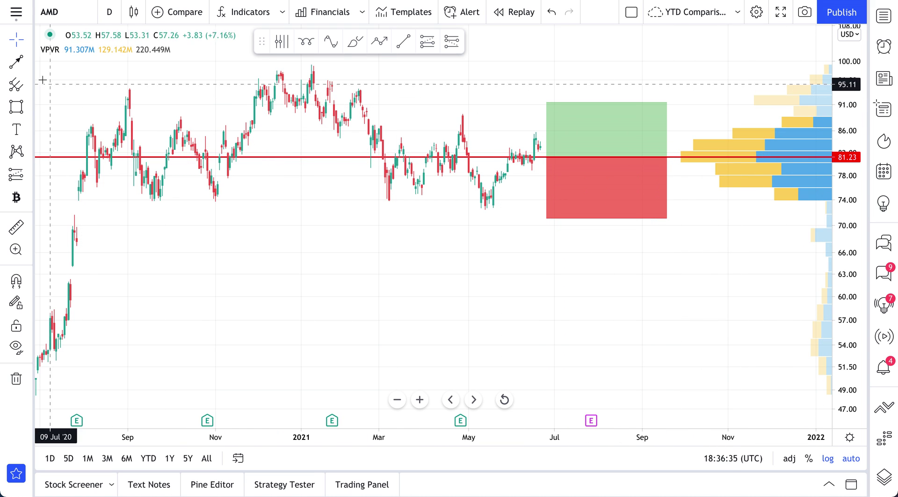
# Step: Brush an arrow rising from the latest candles and circle the earlier highs
pyautogui.click(30, 107)
pyautogui.click(61, 106)
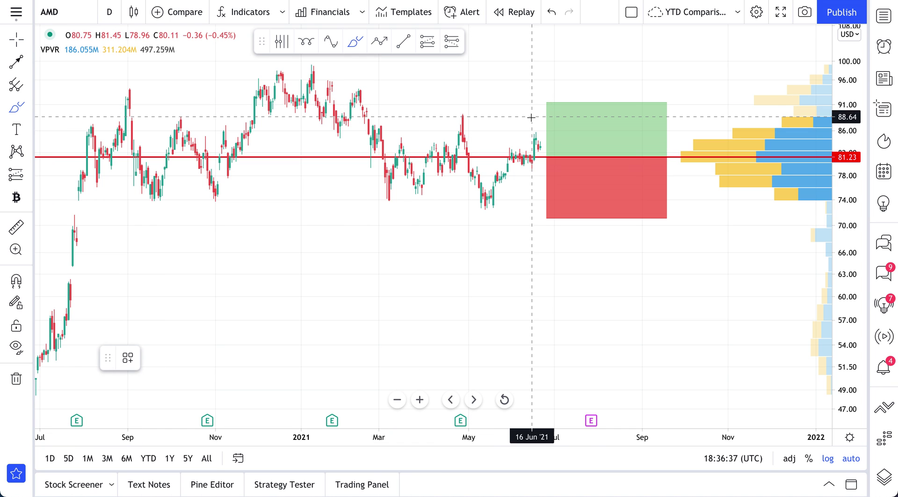
pyautogui.moveTo(542, 147)
pyautogui.mouseDown()
pyautogui.moveTo(552, 154)
pyautogui.moveTo(606, 71)
pyautogui.moveTo(605, 89)
pyautogui.mouseUp()
pyautogui.moveTo(326, 61)
pyautogui.mouseDown()
pyautogui.moveTo(246, 88)
pyautogui.moveTo(359, 74)
pyautogui.moveTo(327, 64)
pyautogui.moveTo(635, 69)
pyautogui.mouseUp()
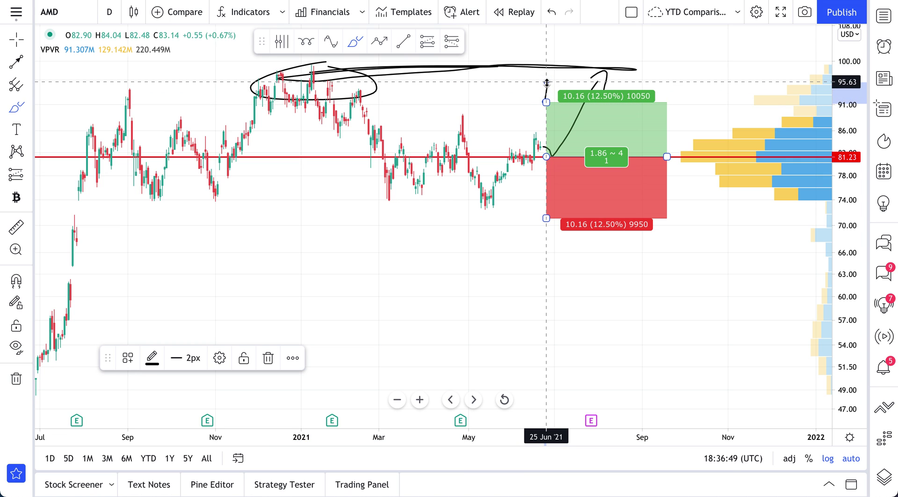
pyautogui.click(547, 83)
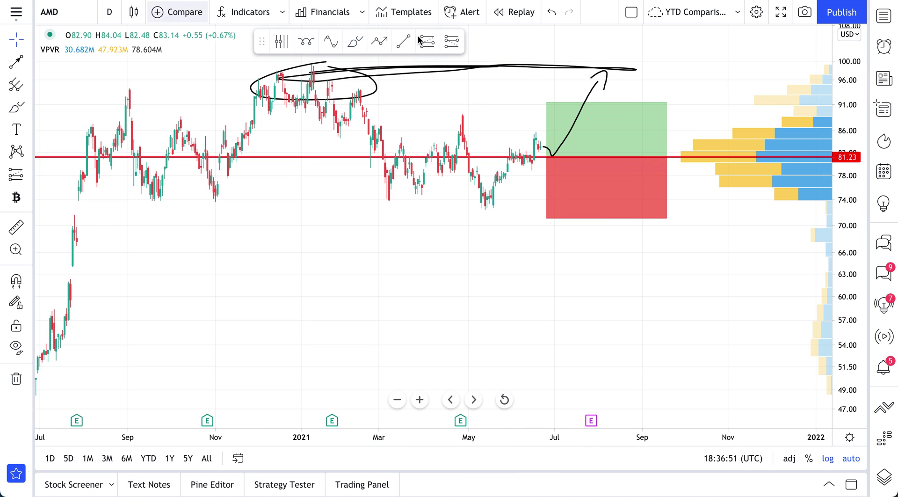
# Step: Raise the long position's target to about 96.15, near the early-2021 highs
pyautogui.moveTo(547, 102); pyautogui.dragTo(546, 79)
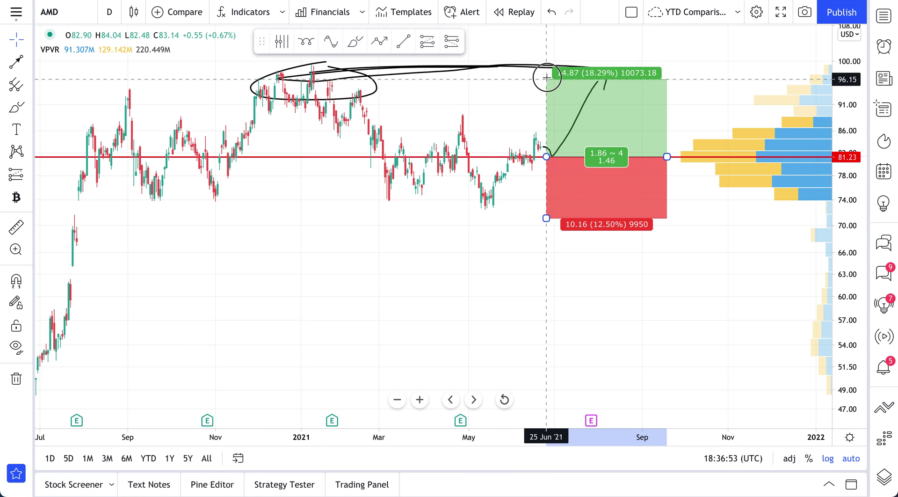
pyautogui.click(480, 66)
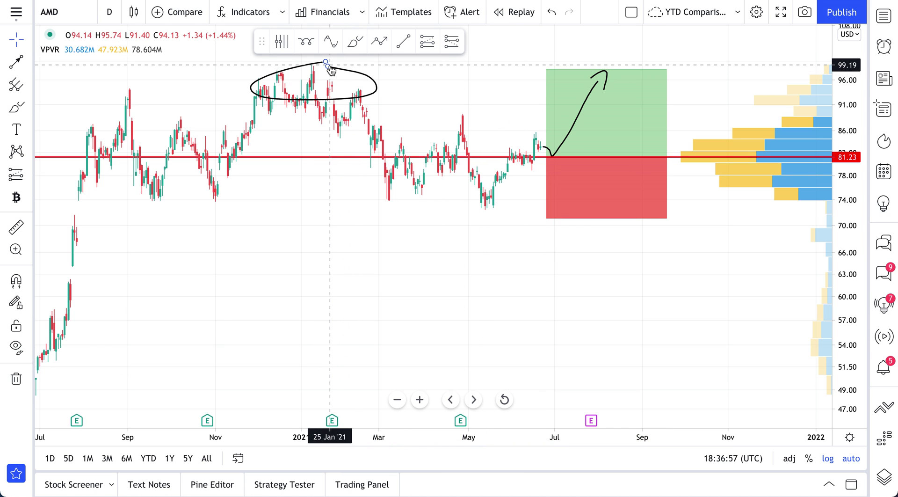
pyautogui.scroll(2, 331, 70)
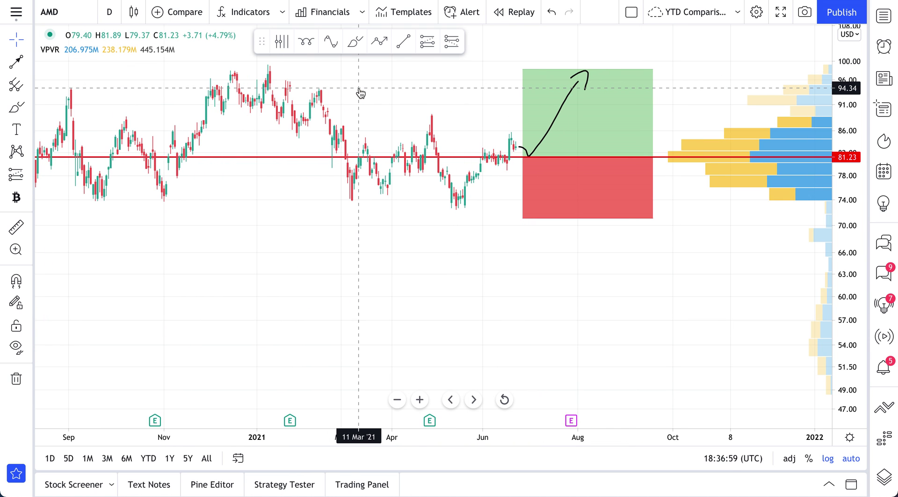
# Step: Add a horizontal price level at the 99.21 January high
pyautogui.click(549, 84)
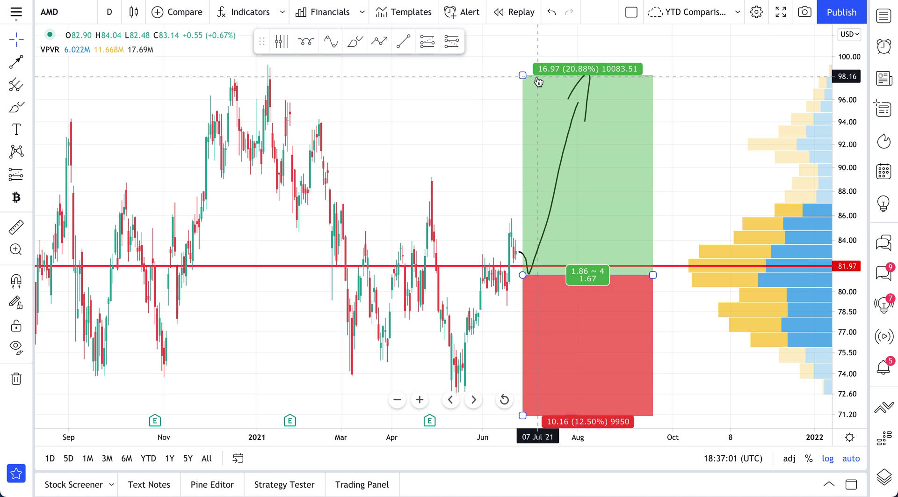
pyautogui.click(495, 77)
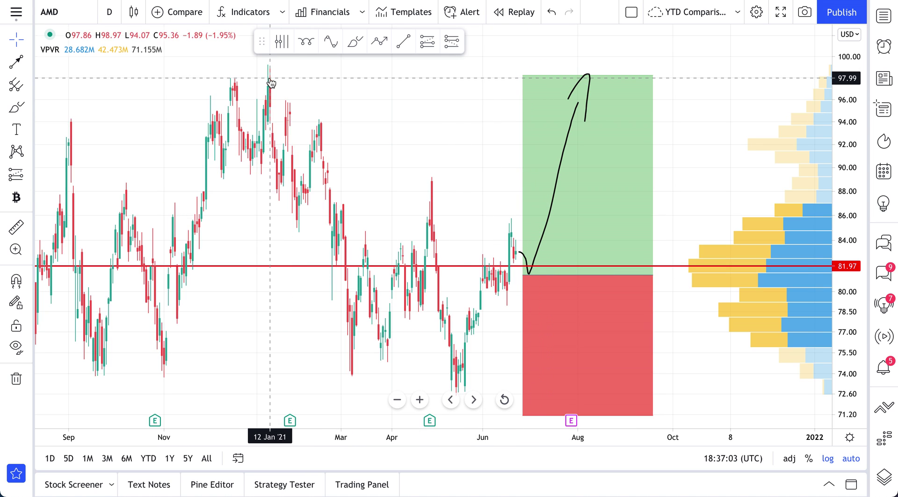
pyautogui.click(30, 64)
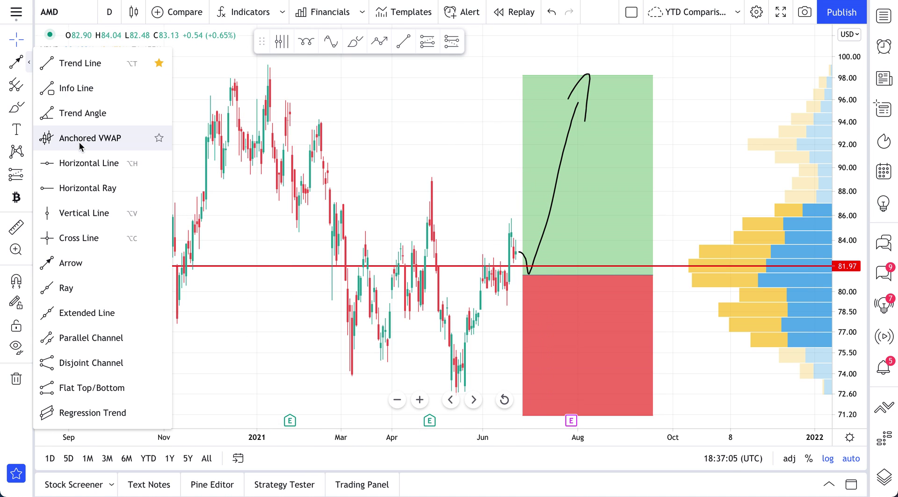
pyautogui.click(86, 163)
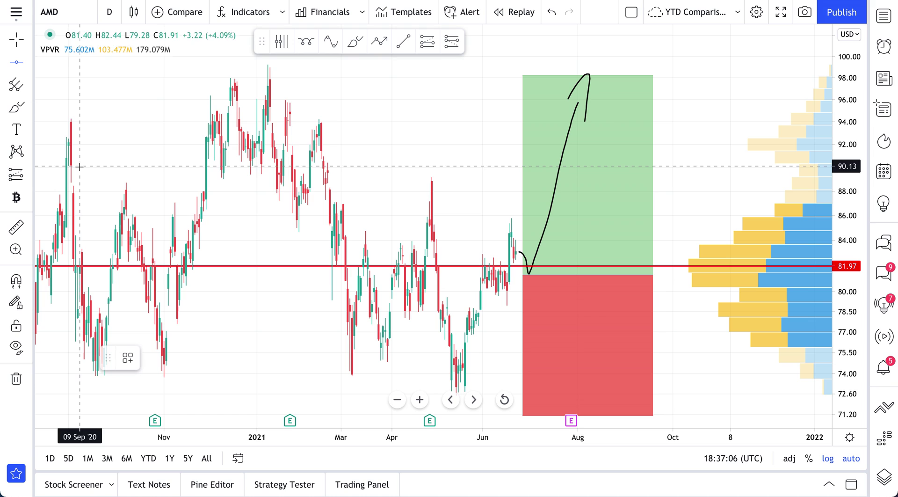
pyautogui.click(270, 65)
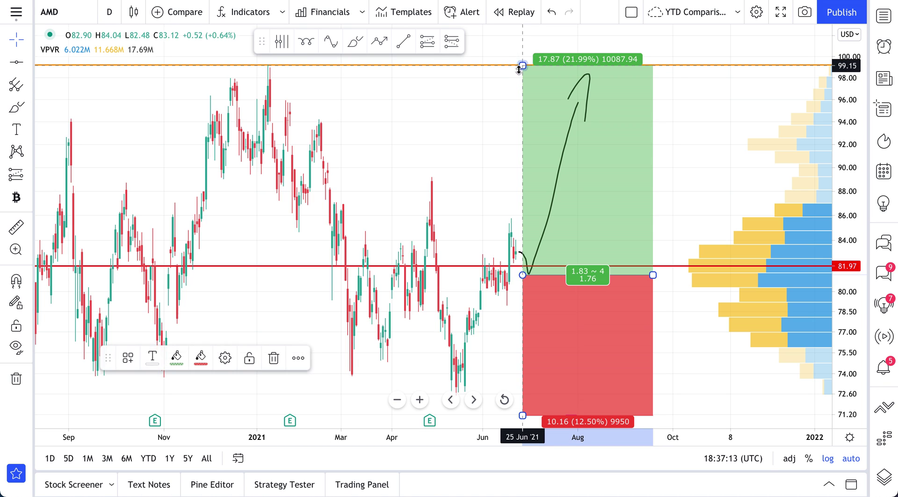
# Step: Remove the freehand black curve and zoom the chart out
pyautogui.click(476, 98)
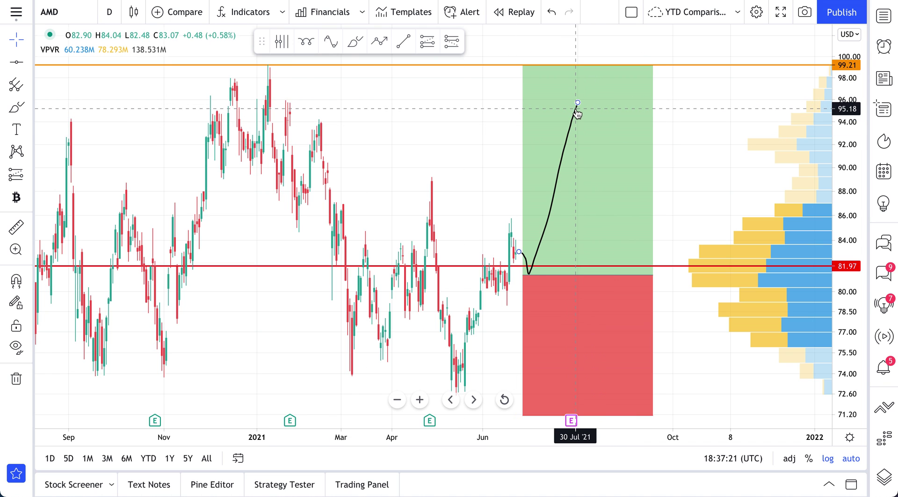
pyautogui.click(582, 154)
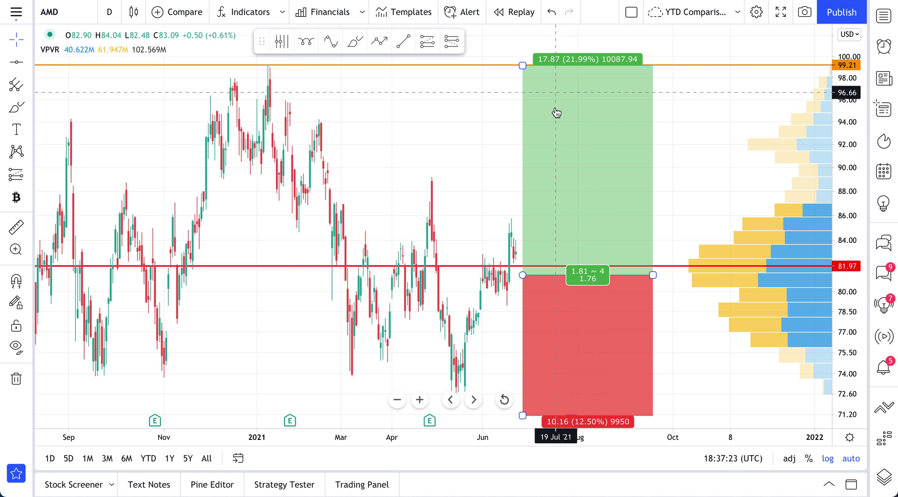
pyautogui.click(417, 127)
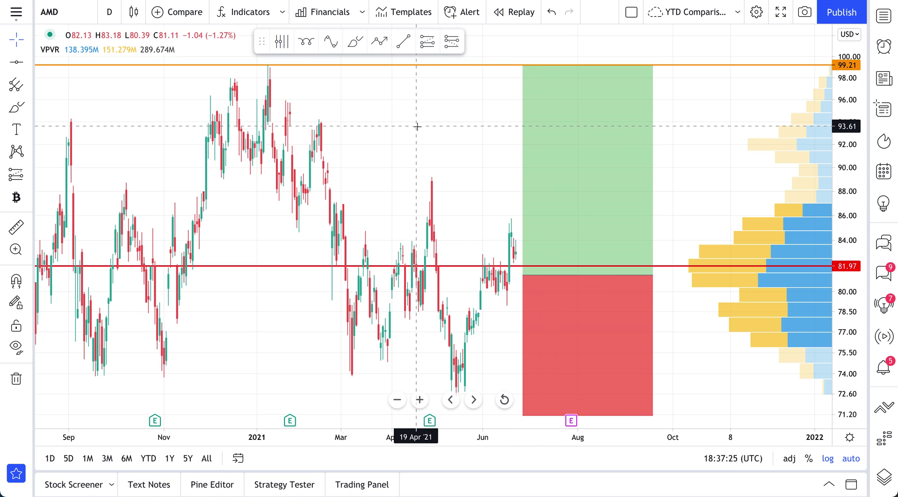
pyautogui.scroll(-3, 417, 126)
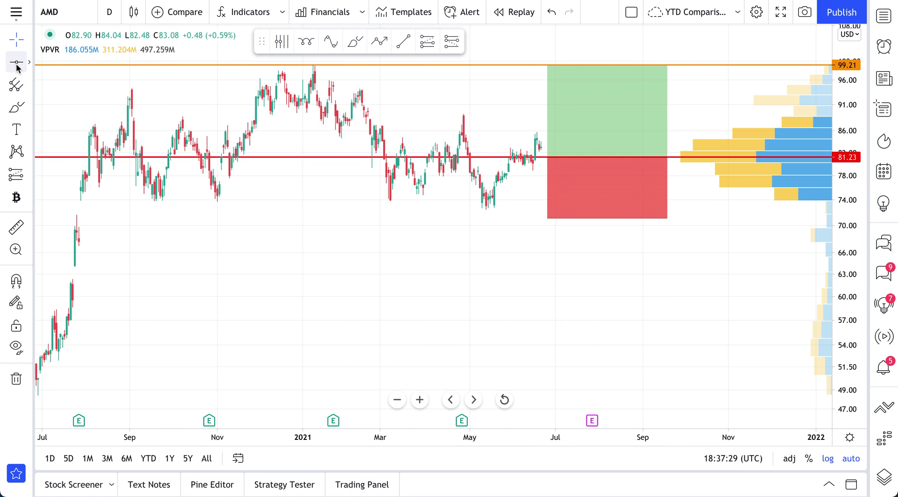
# Step: Circle the May, September and March lows with the brush, then undo the extra strokes
pyautogui.click(17, 105)
pyautogui.moveTo(503, 199)
pyautogui.mouseDown()
pyautogui.moveTo(467, 202)
pyautogui.moveTo(510, 207)
pyautogui.moveTo(504, 199)
pyautogui.mouseUp()
pyautogui.moveTo(162, 190)
pyautogui.mouseDown()
pyautogui.moveTo(169, 200)
pyautogui.moveTo(166, 192)
pyautogui.moveTo(231, 193)
pyautogui.mouseUp()
pyautogui.moveTo(159, 193)
pyautogui.mouseDown()
pyautogui.moveTo(176, 131)
pyautogui.moveTo(213, 196)
pyautogui.moveTo(242, 131)
pyautogui.mouseUp()
pyautogui.moveTo(383, 157)
pyautogui.mouseDown()
pyautogui.moveTo(389, 196)
pyautogui.moveTo(398, 142)
pyautogui.mouseUp()
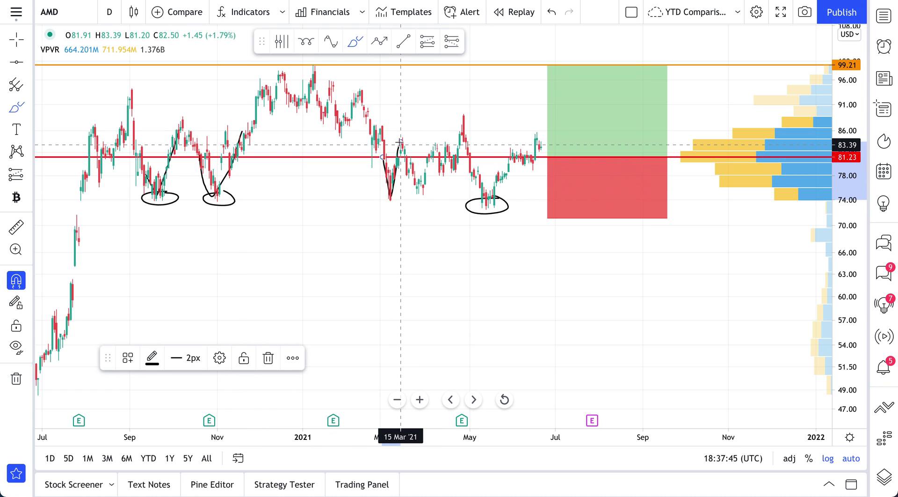
pyautogui.hotkey('ctrl', 'z')
pyautogui.hotkey('ctrl', 'z')
pyautogui.hotkey('ctrl', 'z')
pyautogui.hotkey('ctrl', 'z')
pyautogui.hotkey('ctrl', 'z')
pyautogui.hotkey('ctrl', 'z')
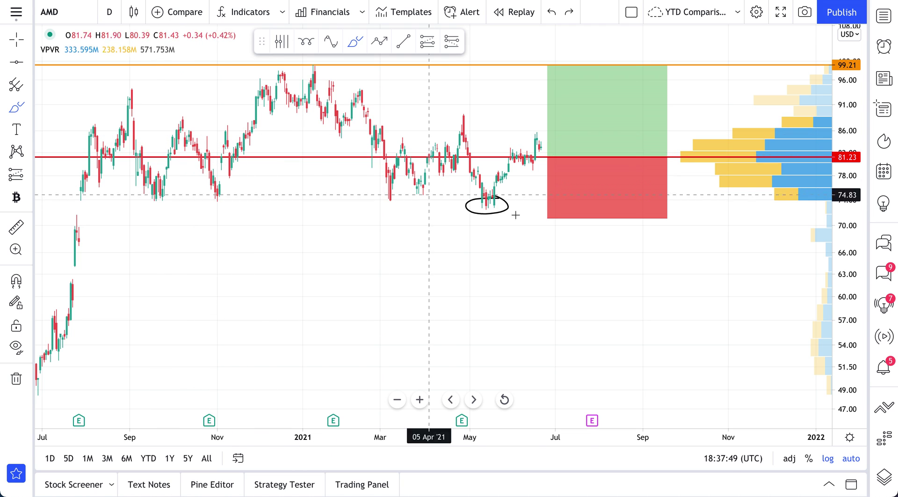
# Step: Raise the position's stop to about 72.43, just below the May lows
pyautogui.click(547, 218)
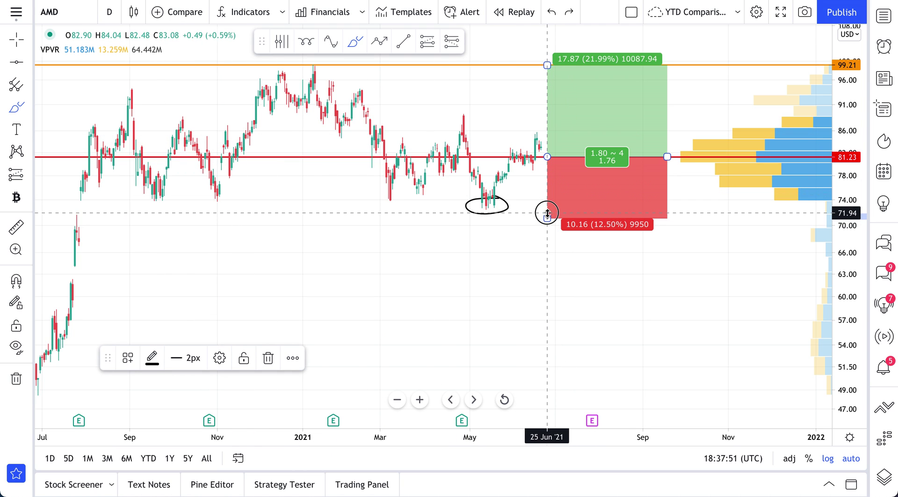
pyautogui.press('Escape')
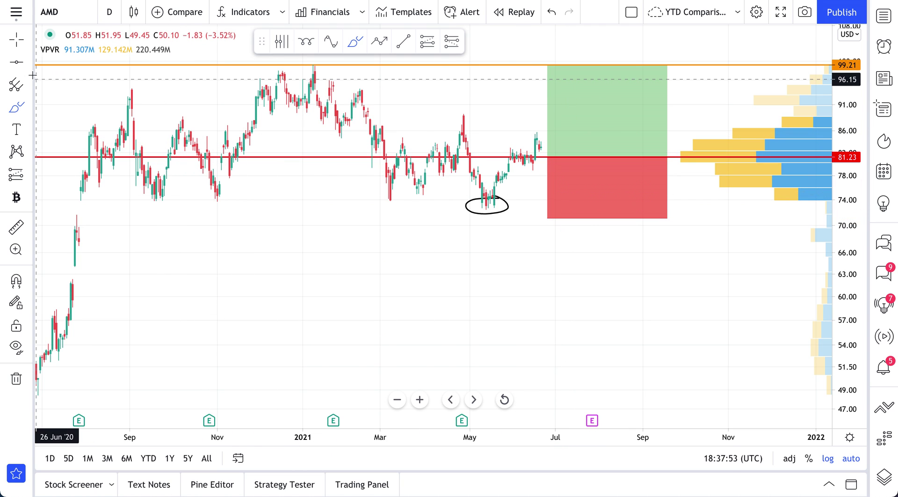
pyautogui.click(17, 40)
pyautogui.moveTo(548, 217); pyautogui.dragTo(547, 210)
pyautogui.moveTo(547, 210); pyautogui.dragTo(547, 212)
# Step: Delete the ellipse around the May lows and check the position's stop
pyautogui.click(504, 225)
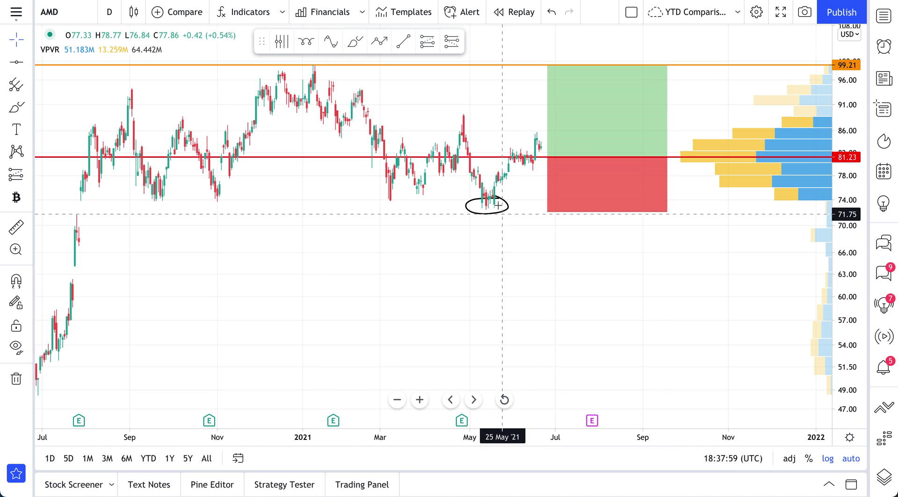
pyautogui.click(498, 213)
pyautogui.press('Delete')
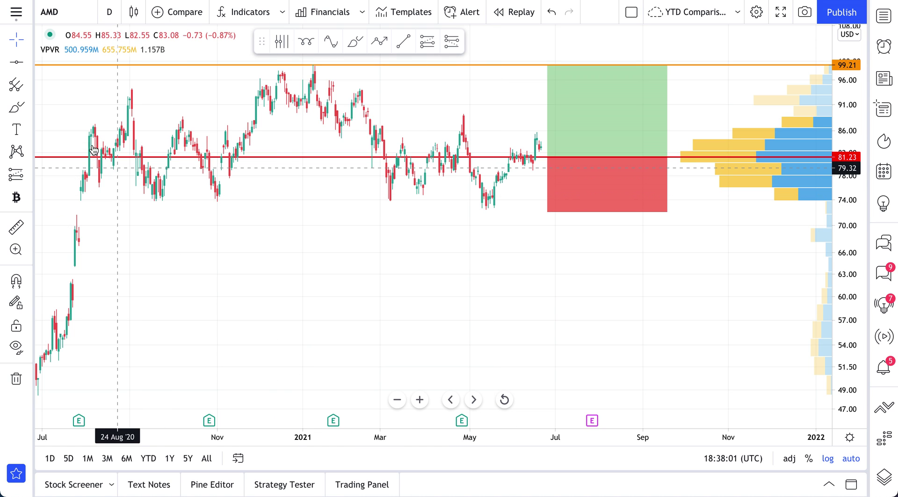
pyautogui.click(16, 61)
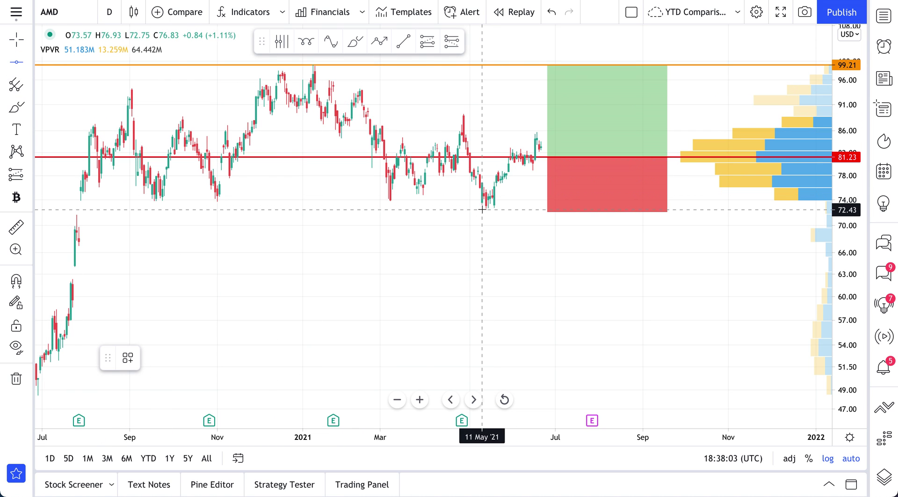
pyautogui.click(565, 209)
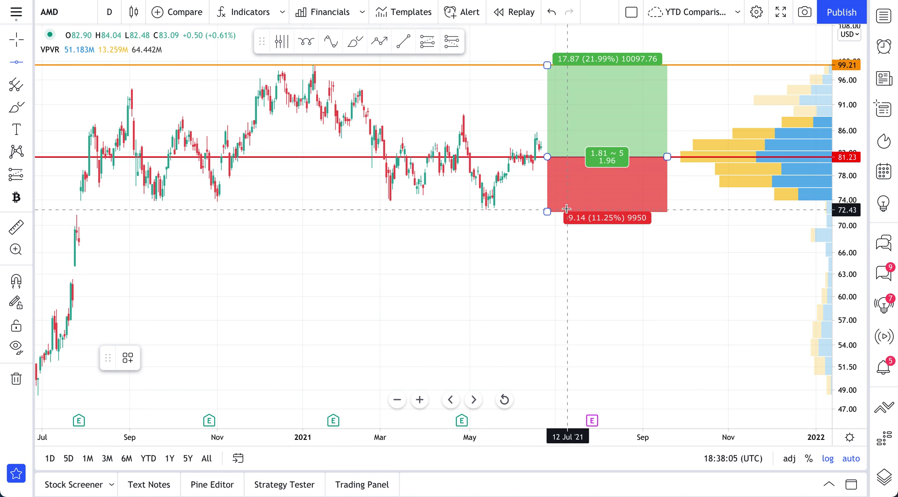
pyautogui.press('Escape')
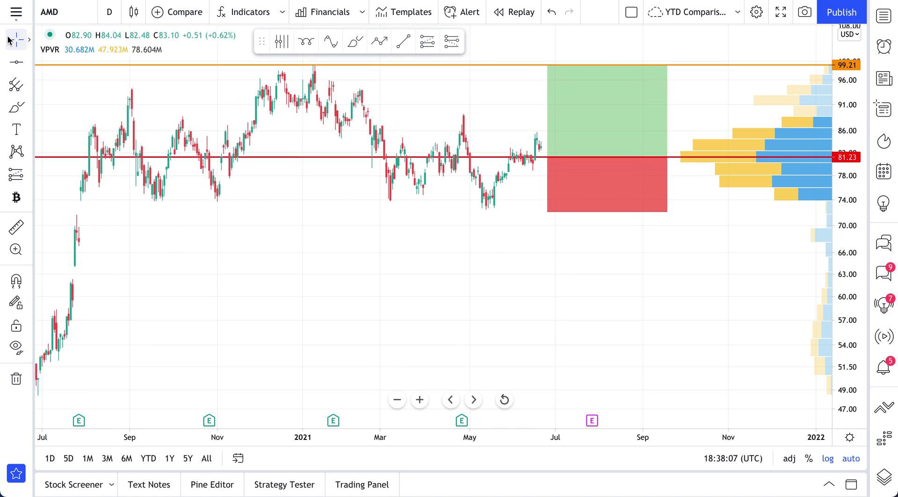
# Step: Delete the 99.21 level and label the entry line 'Entry point'
pyautogui.click(504, 65)
pyautogui.press('Delete')
pyautogui.click(16, 129)
pyautogui.click(594, 105)
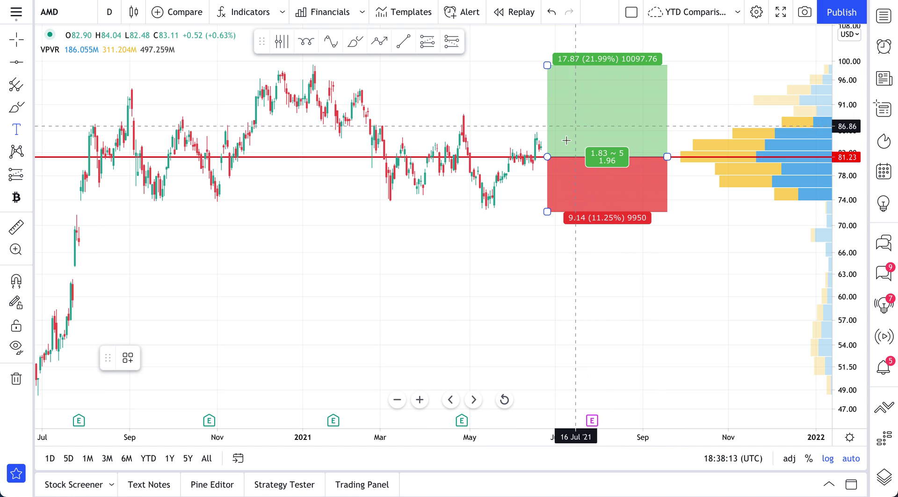
pyautogui.click(597, 137)
pyautogui.write('En')
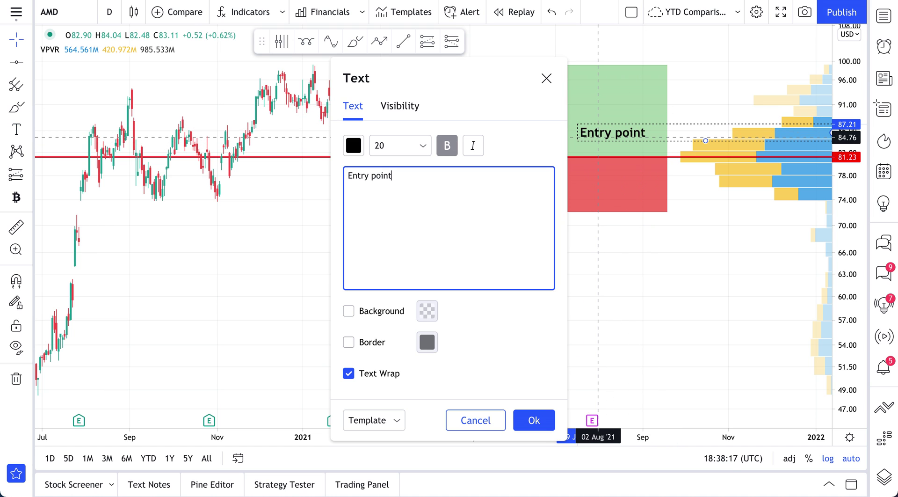
pyautogui.write('try point')
pyautogui.click(539, 418)
pyautogui.moveTo(605, 141); pyautogui.dragTo(586, 58)
# Step: Add a 'Max profit target' label above the profit zone
pyautogui.doubleClick(588, 59)
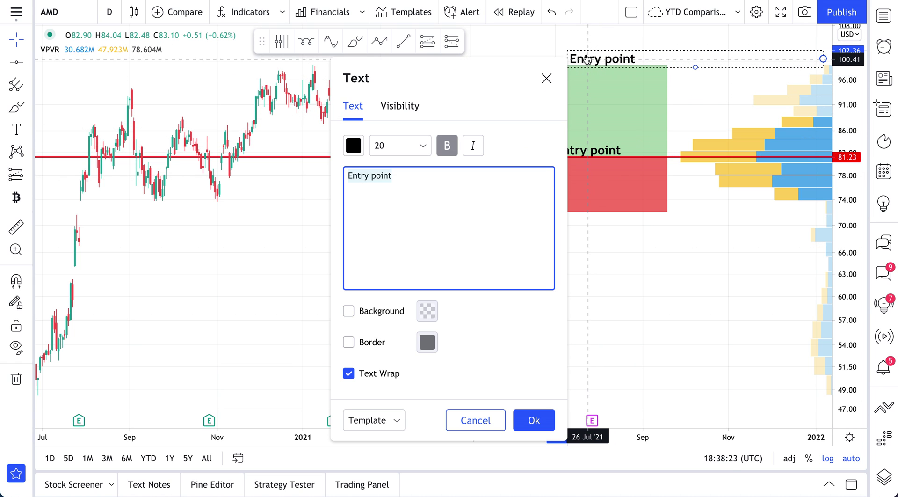
pyautogui.write('Max profit target')
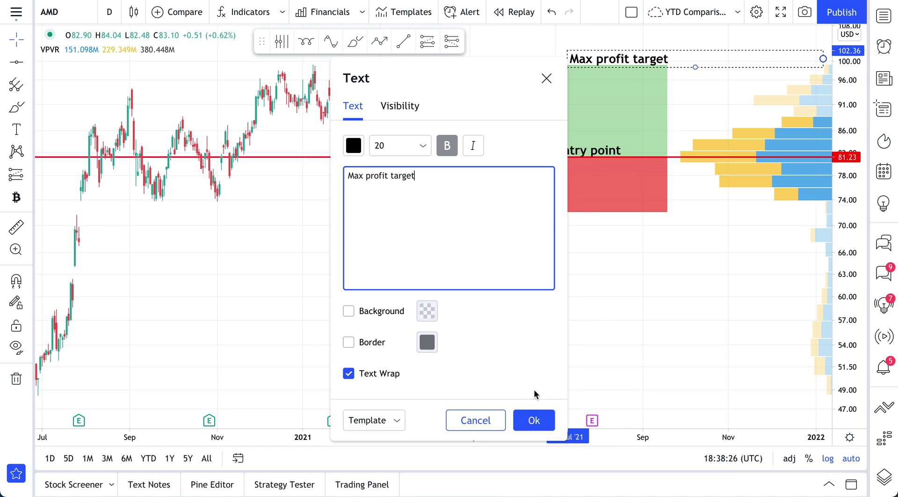
pyautogui.click(534, 421)
# Step: Add a 'Max loss - stop target' label below the loss zone
pyautogui.moveTo(596, 61); pyautogui.dragTo(591, 235)
pyautogui.doubleClick(591, 220)
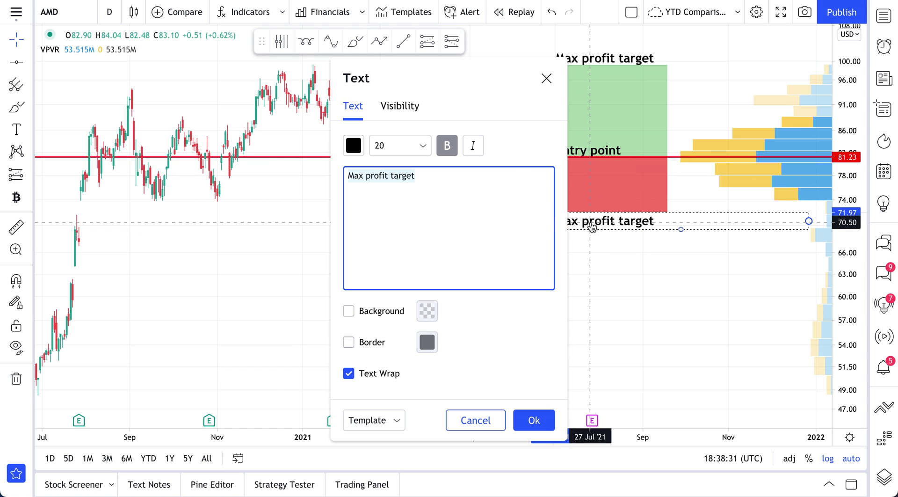
pyautogui.moveTo(348, 175); pyautogui.dragTo(373, 167)
pyautogui.doubleClick(377, 175)
pyautogui.write('loss')
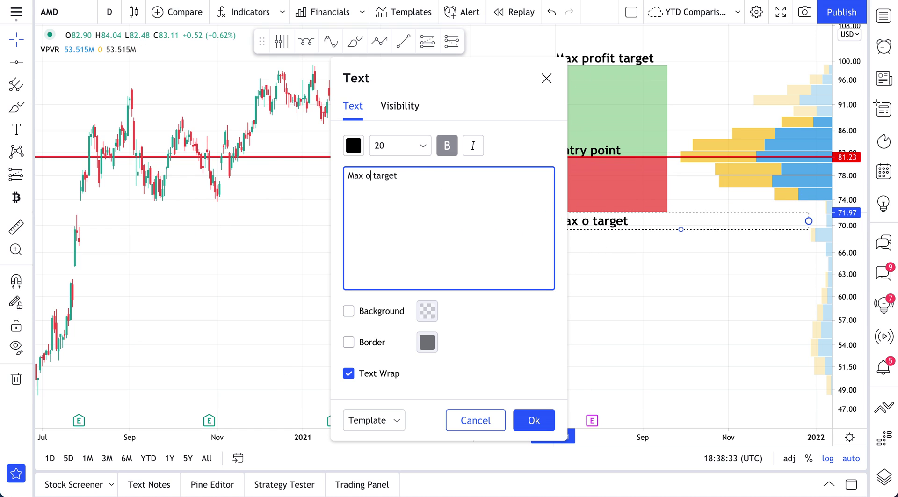
pyautogui.write(' - stop')
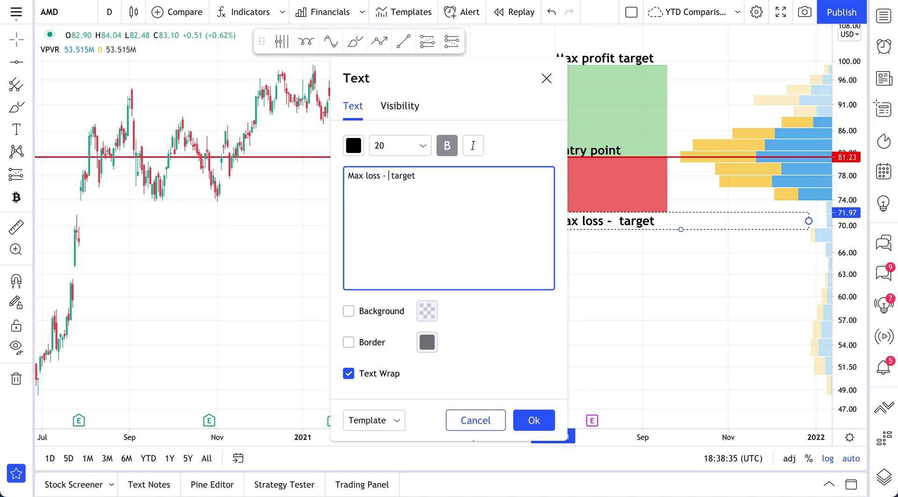
pyautogui.click(534, 420)
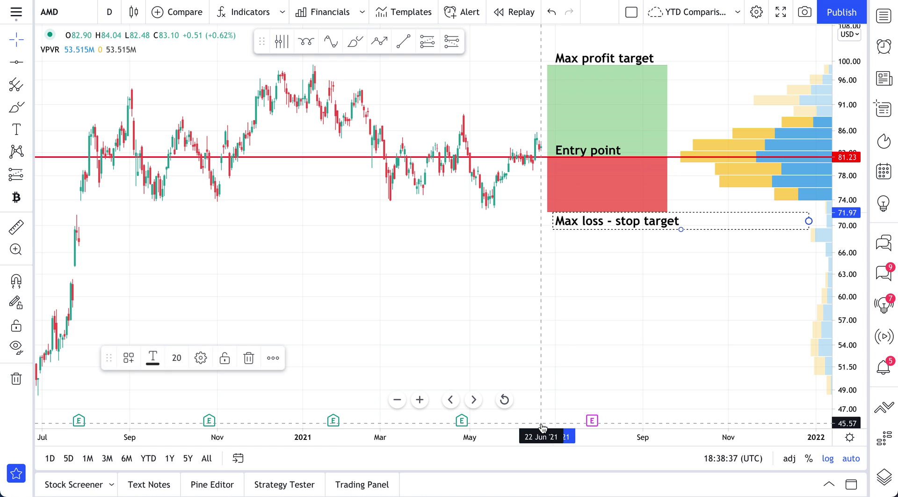
pyautogui.moveTo(614, 226); pyautogui.dragTo(608, 226)
# Step: Open the long position's Style settings and move the dialog left of the box
pyautogui.click(610, 259)
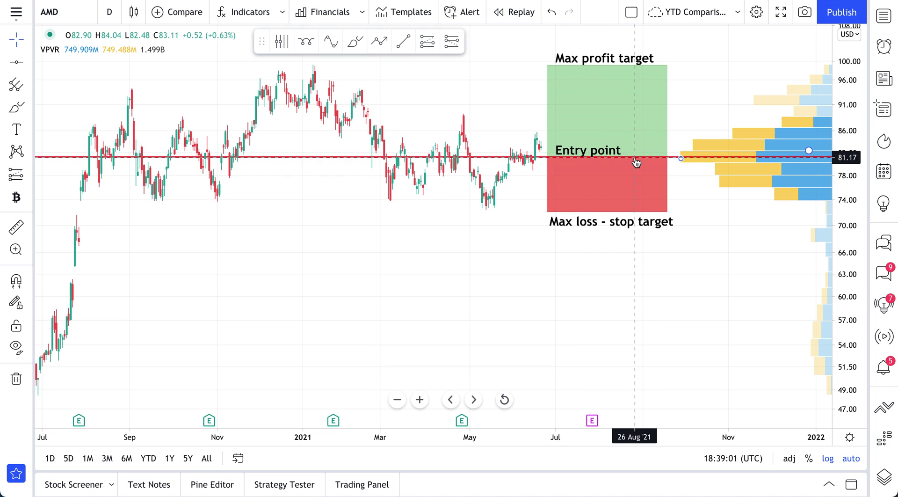
pyautogui.doubleClick(632, 75)
pyautogui.moveTo(470, 94); pyautogui.dragTo(281, 100)
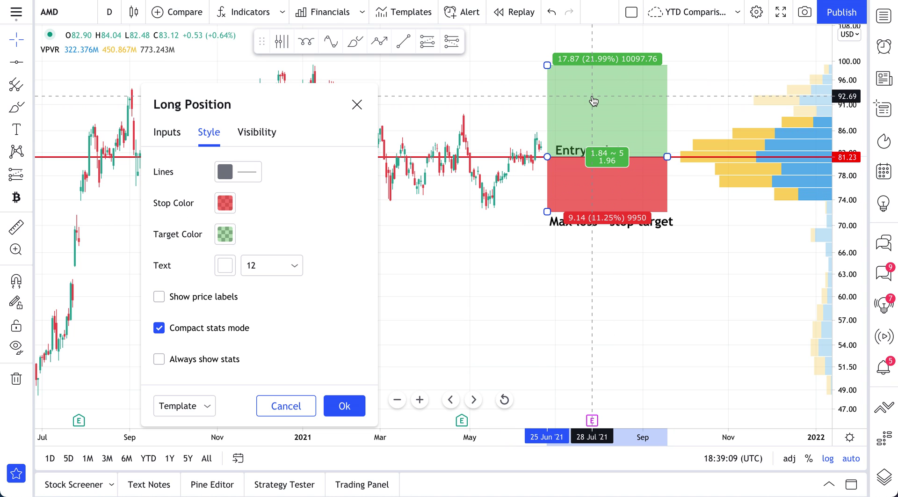
# Step: Leave compact stats mode off for full stats labels and close the position settings
pyautogui.click(225, 266)
pyautogui.click(225, 266)
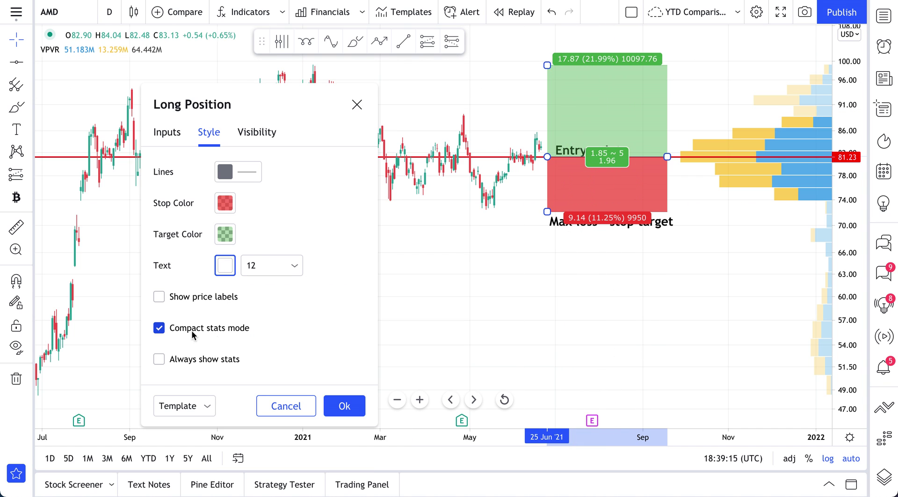
pyautogui.click(159, 328)
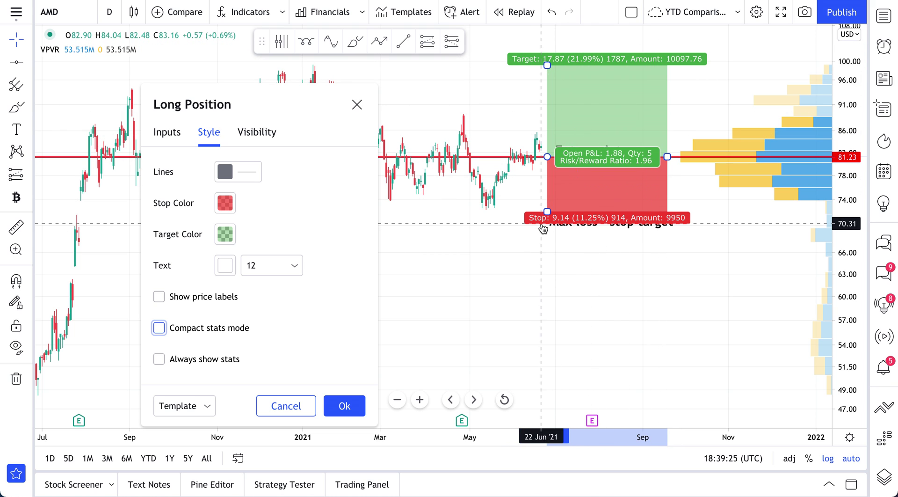
pyautogui.click(160, 329)
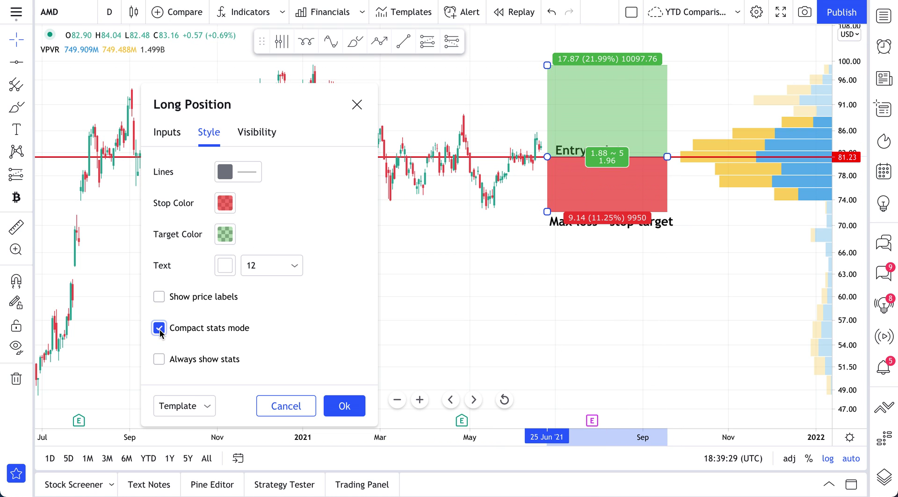
pyautogui.click(160, 329)
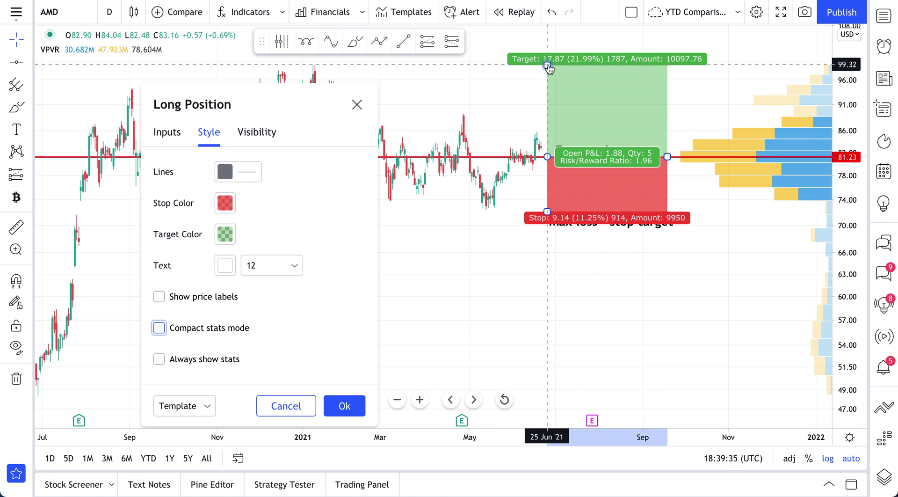
pyautogui.click(29, 174)
# Step: Reselect the long position drawing on the chart
pyautogui.click(30, 175)
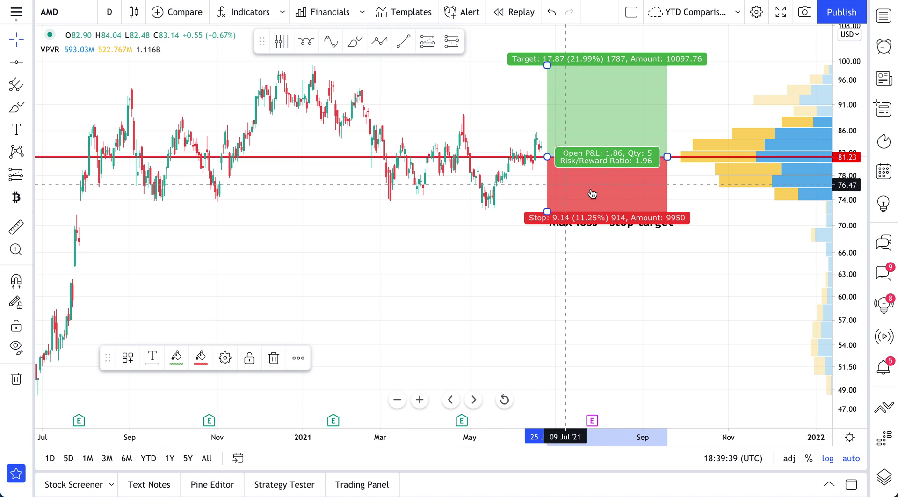
pyautogui.click(622, 223)
pyautogui.click(602, 149)
pyautogui.click(602, 122)
pyautogui.click(601, 59)
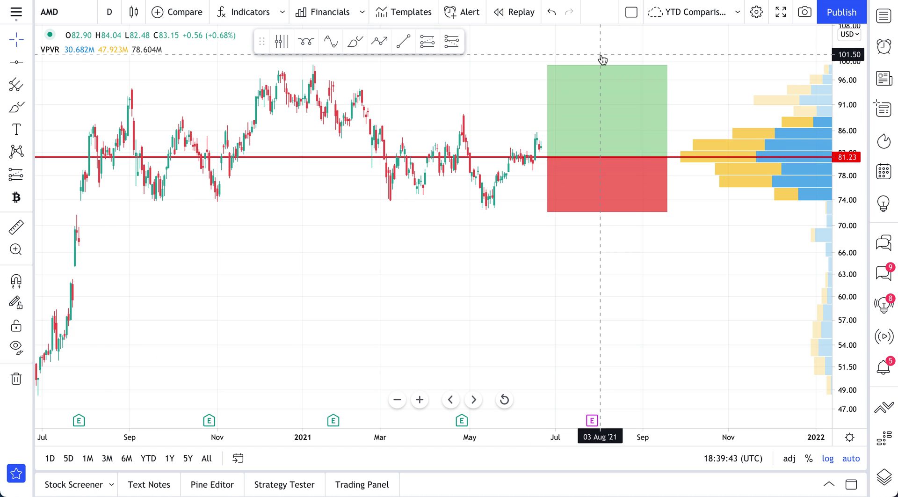
pyautogui.click(602, 67)
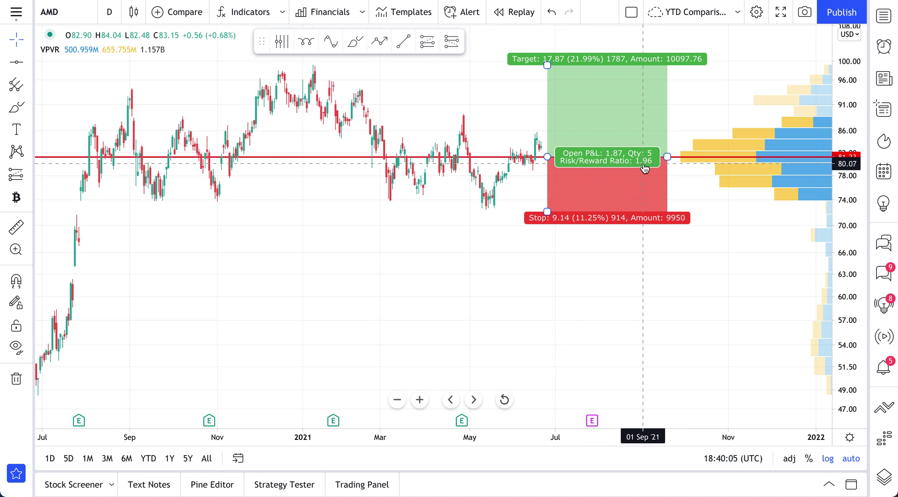
# Step: Raise the stop to 8.16 (10.04%) below entry, giving a 2.19 risk/reward
pyautogui.moveTo(547, 211); pyautogui.dragTo(547, 206)
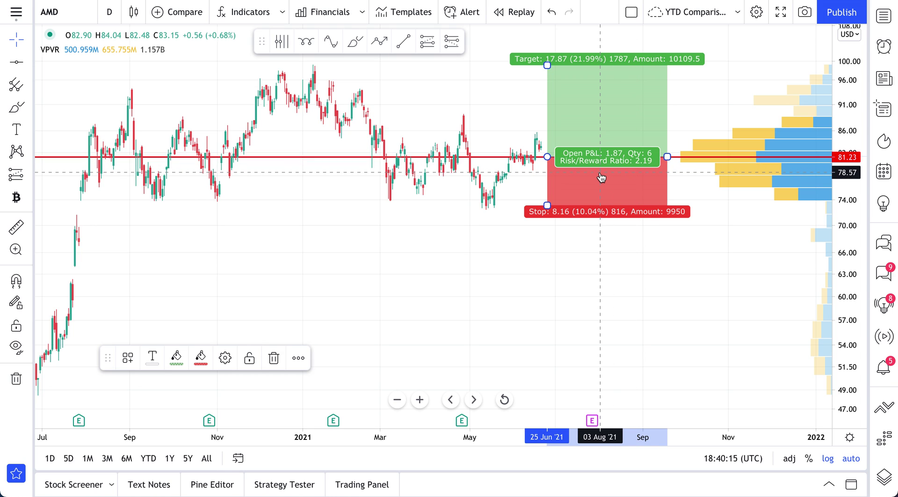
pyautogui.click(590, 233)
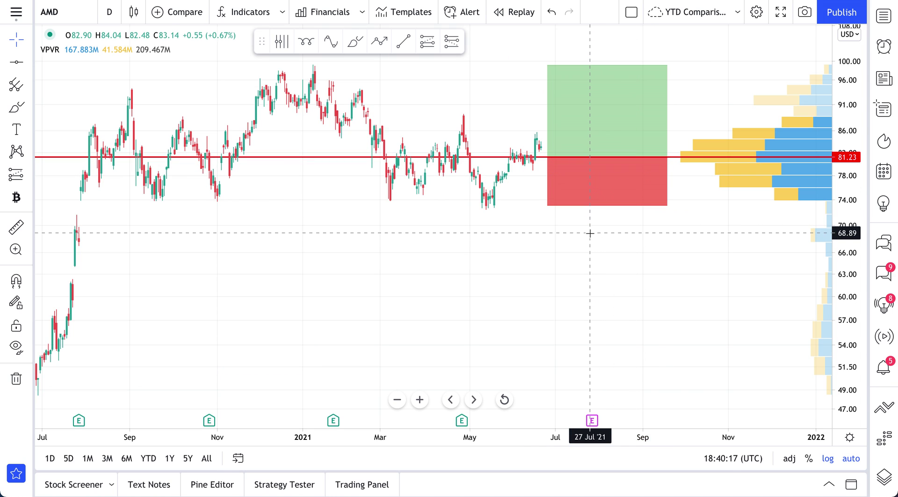
pyautogui.click(597, 201)
# Step: Open the long position's settings, move the dialog aside, and close it unchanged
pyautogui.doubleClick(597, 201)
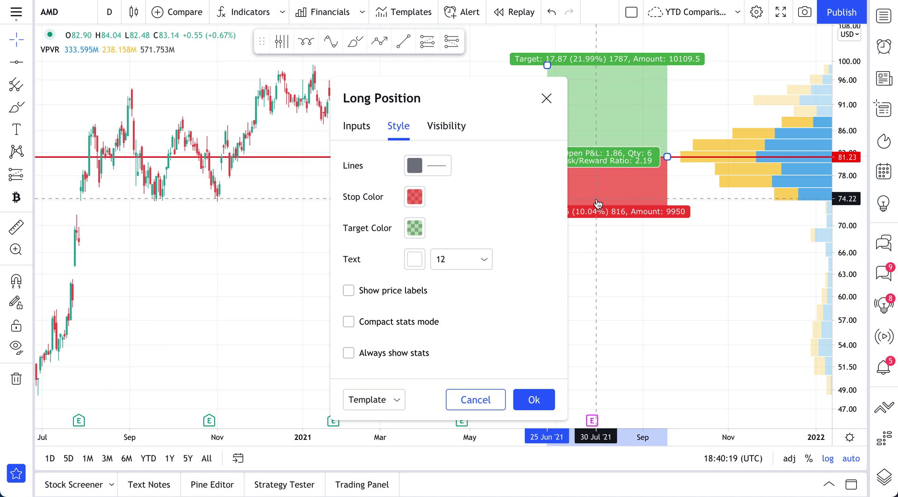
pyautogui.moveTo(473, 86); pyautogui.dragTo(260, 82)
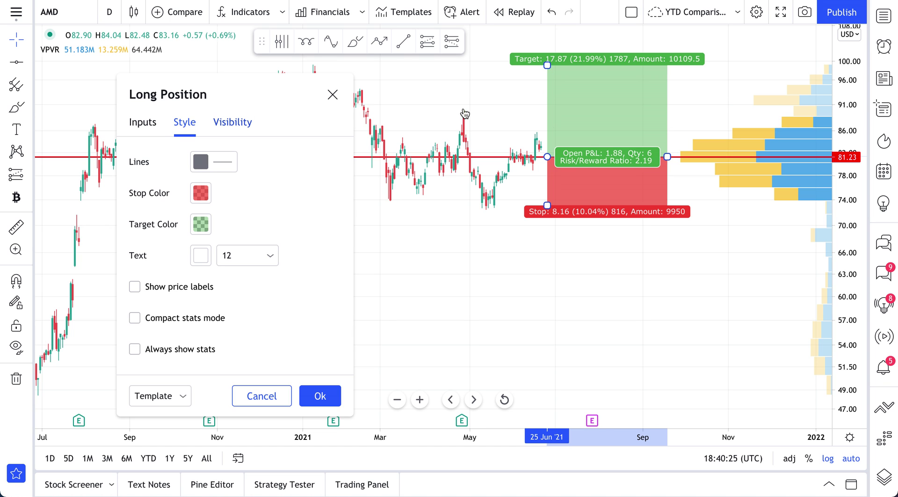
pyautogui.click(332, 94)
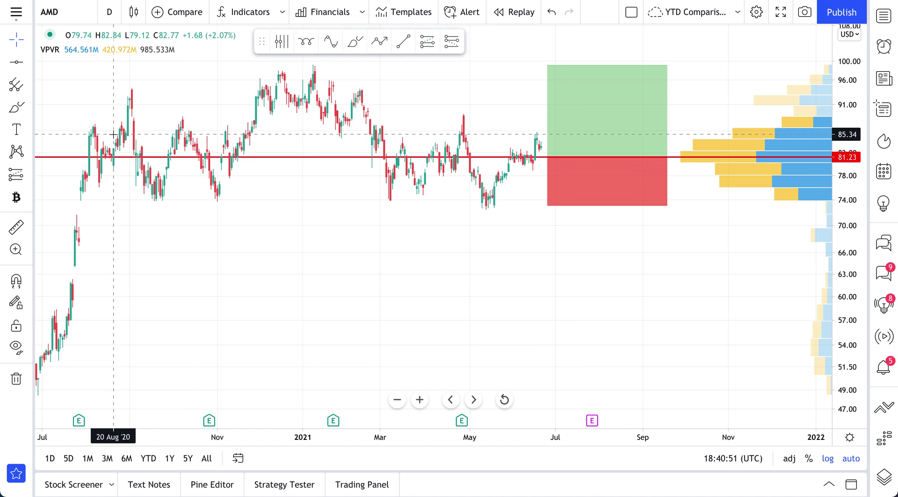
# Step: Draw two brush scribbles near the entry, undo both, and show the position tools list
pyautogui.click(17, 107)
pyautogui.click(538, 153)
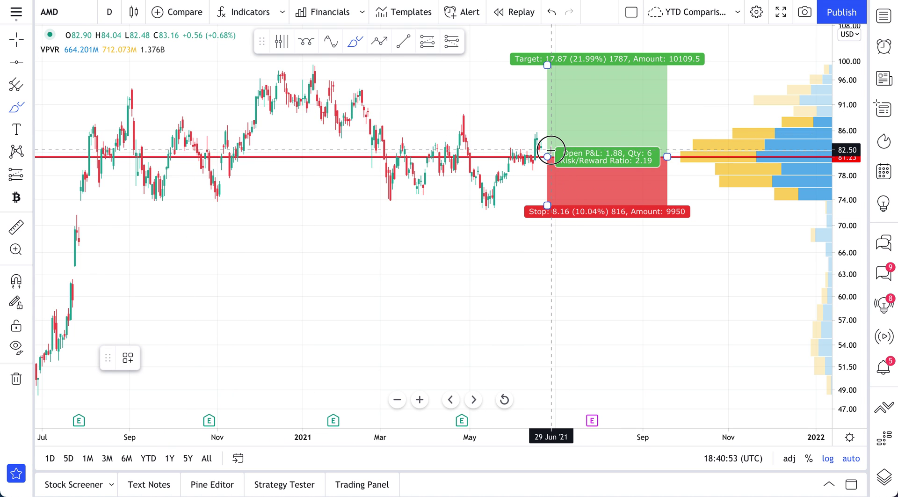
pyautogui.moveTo(542, 148); pyautogui.dragTo(551, 156)
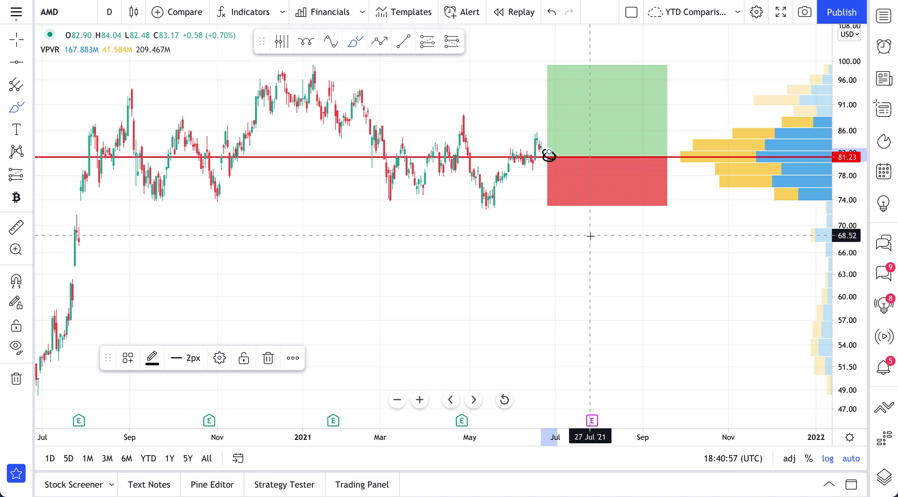
pyautogui.hotkey('ctrl', 'z')
pyautogui.moveTo(669, 148)
pyautogui.mouseDown()
pyautogui.moveTo(558, 144)
pyautogui.moveTo(542, 156)
pyautogui.moveTo(653, 155)
pyautogui.moveTo(651, 145)
pyautogui.mouseUp()
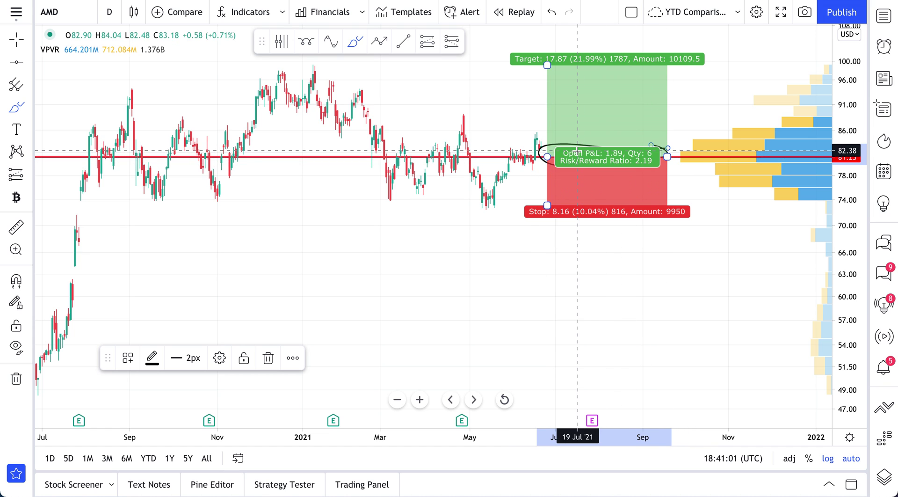
pyautogui.hotkey('ctrl', 'z')
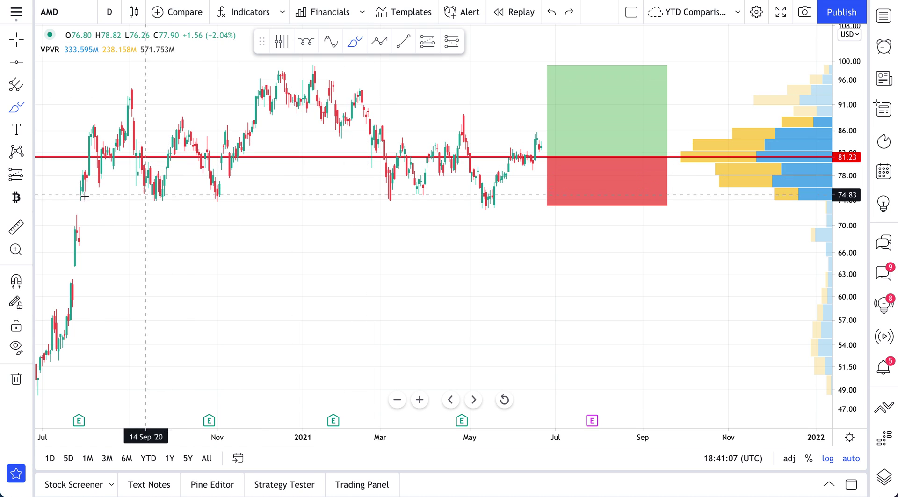
pyautogui.click(29, 175)
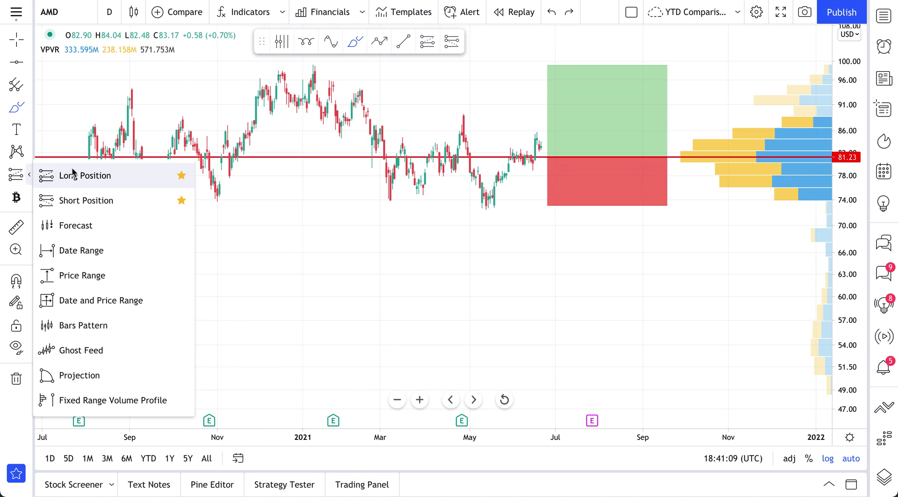
# Step: Open the long position's settings and move the dialog left to its Inputs tab
pyautogui.click(26, 175)
pyautogui.click(16, 39)
pyautogui.click(608, 123)
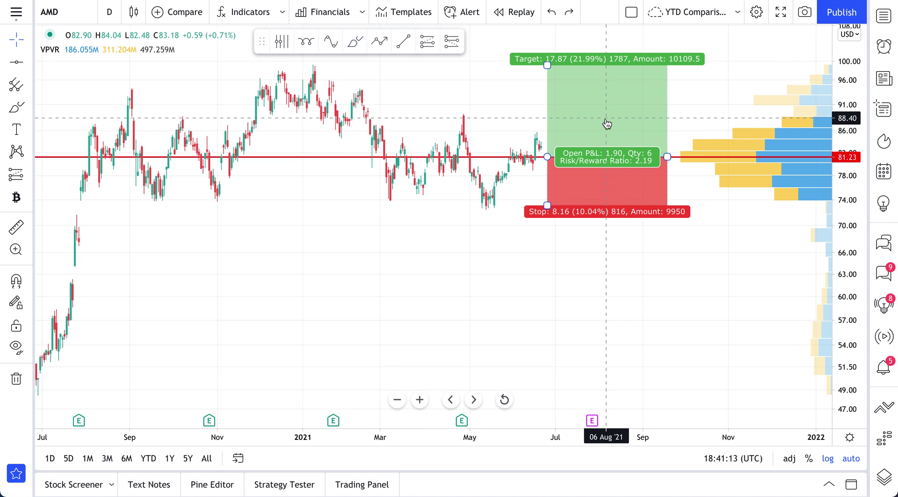
pyautogui.doubleClick(585, 160)
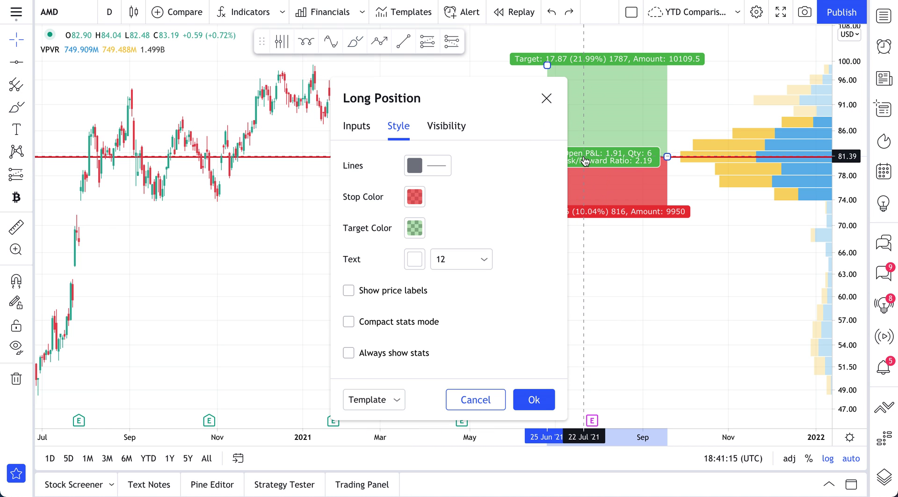
pyautogui.moveTo(491, 111); pyautogui.dragTo(255, 111)
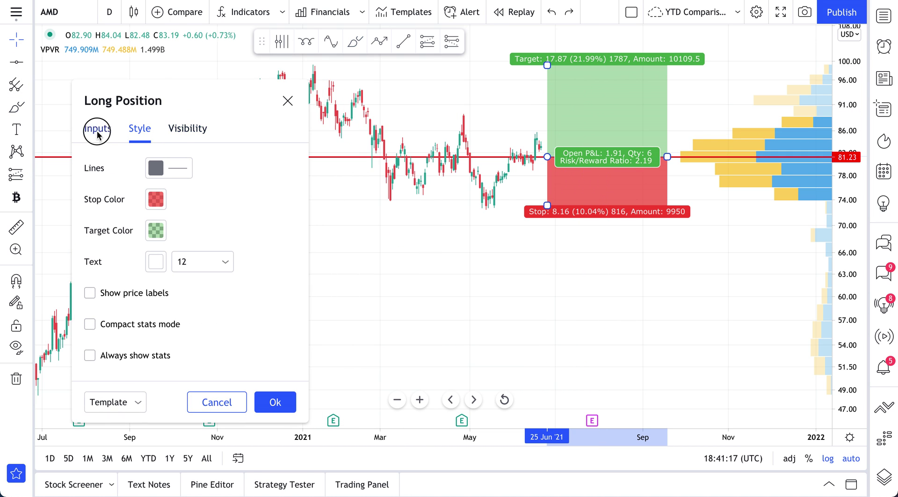
pyautogui.click(97, 129)
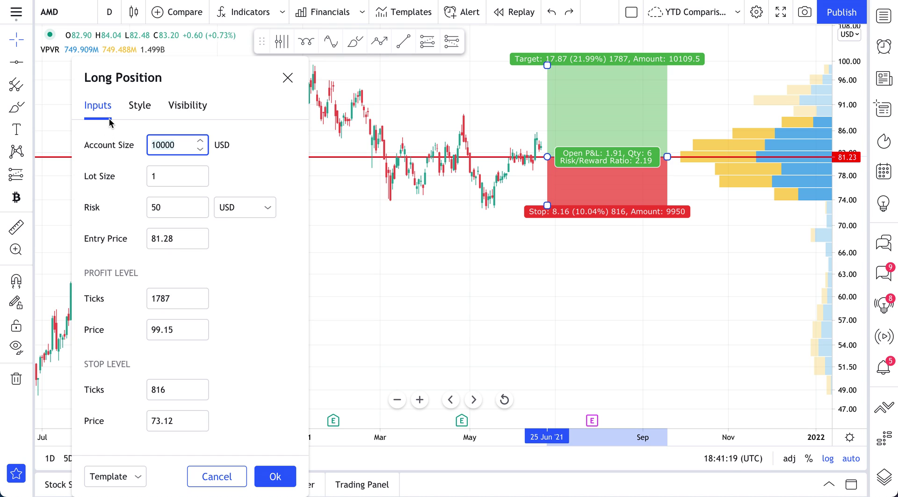
# Step: Set account size 1000, entry 81.00, target 99.99 and stop 73.05 for risk/reward 2.39
pyautogui.click(161, 145)
pyautogui.click(162, 178)
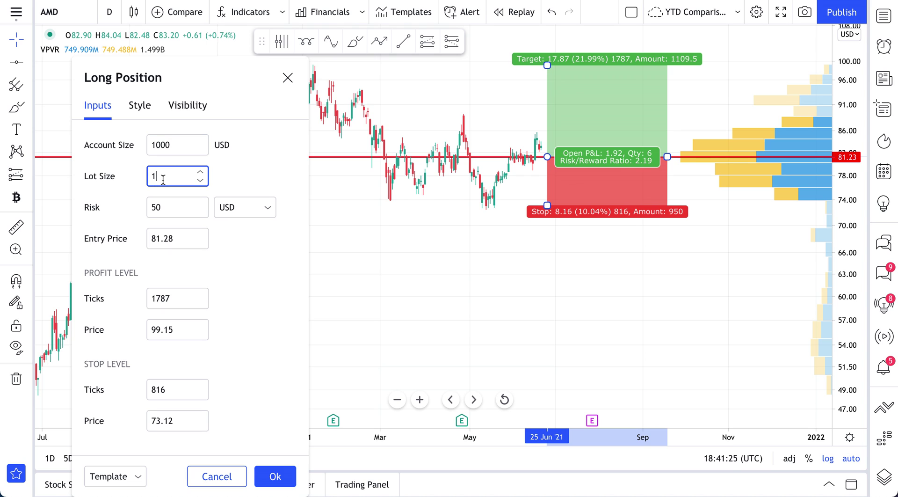
pyautogui.click(169, 208)
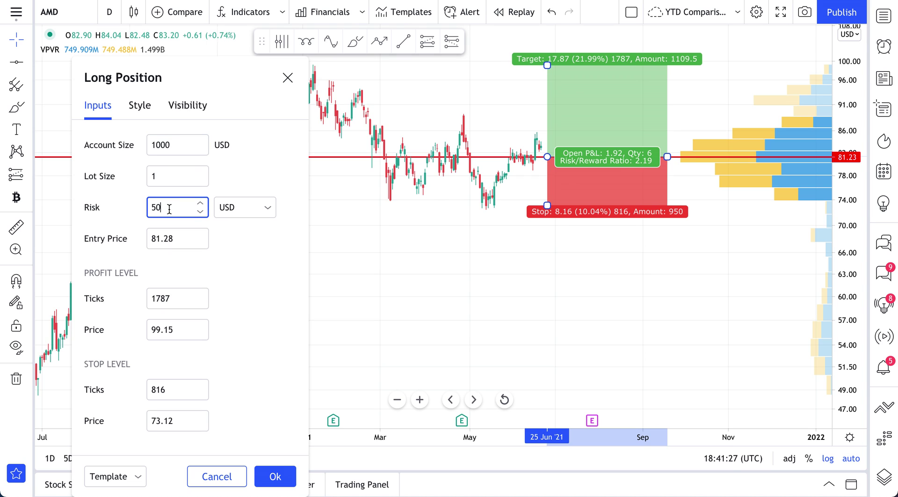
pyautogui.click(174, 240)
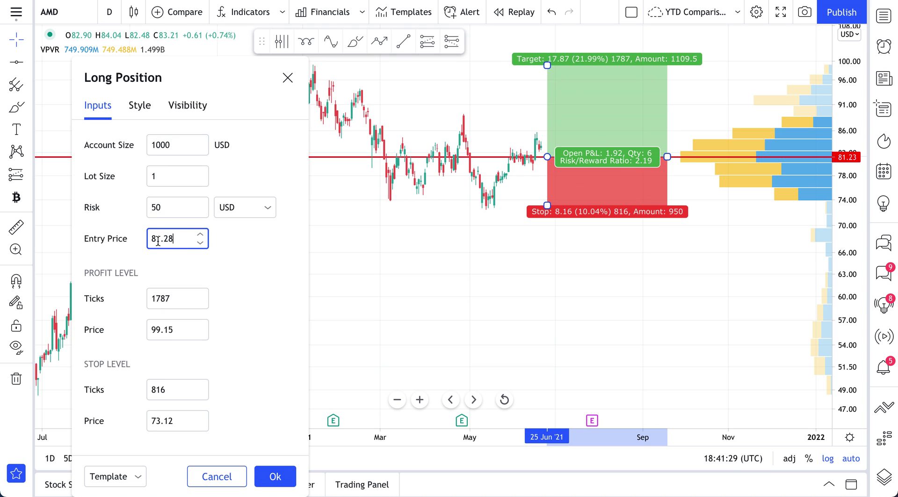
pyautogui.click(167, 240)
pyautogui.click(246, 250)
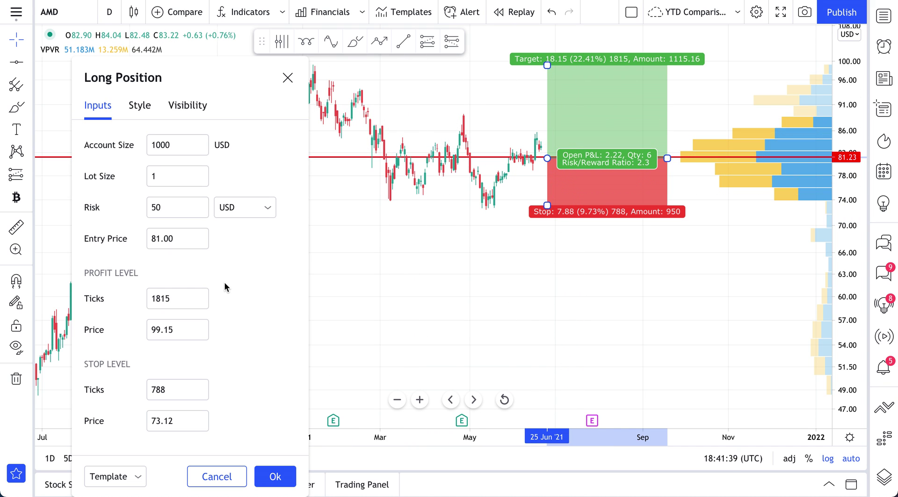
pyautogui.click(183, 335)
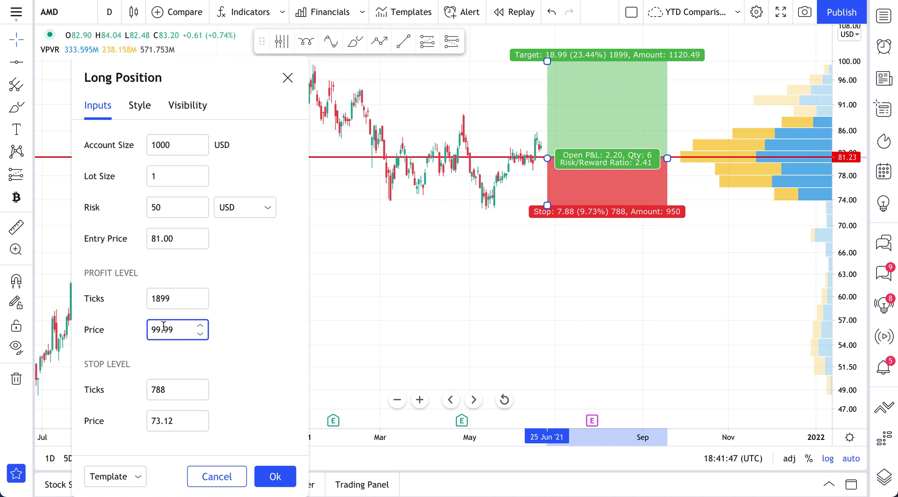
pyautogui.click(164, 420)
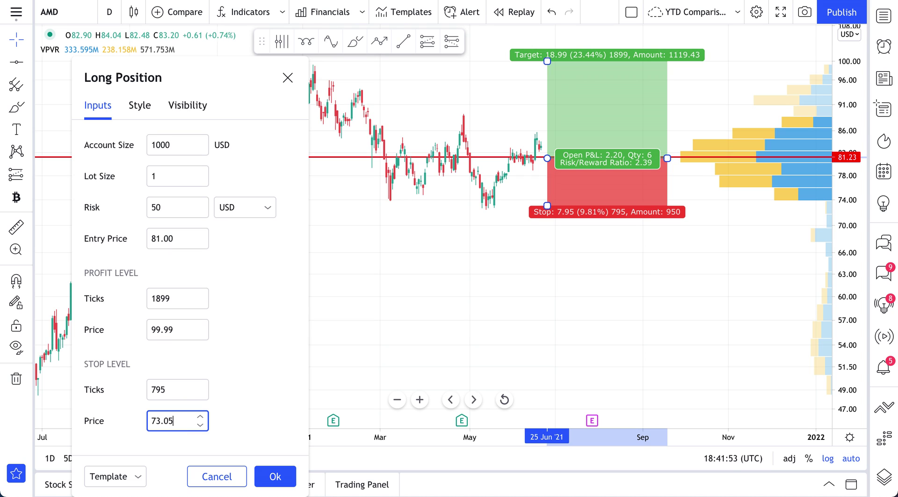
pyautogui.click(229, 403)
pyautogui.click(182, 84)
# Step: Move the settings dialog up and review the Lot Size, Risk, price and ticks fields
pyautogui.moveTo(182, 84); pyautogui.dragTo(167, 63)
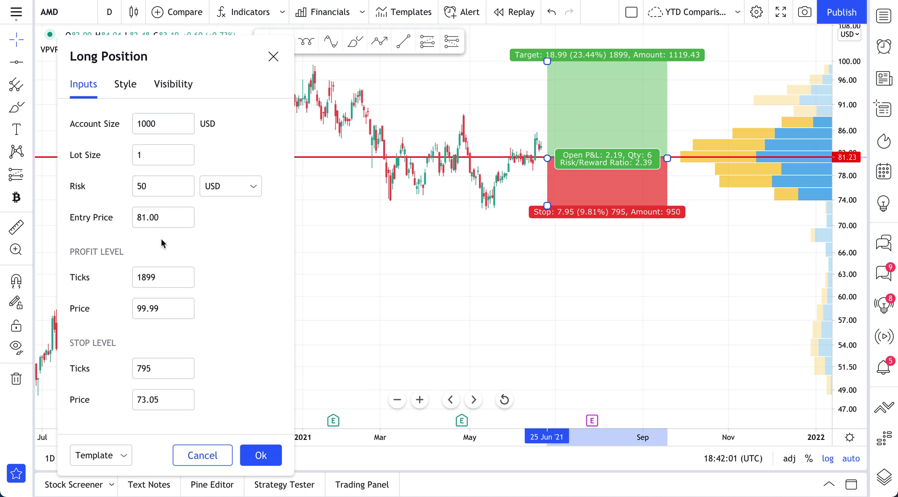
pyautogui.click(150, 159)
pyautogui.click(157, 190)
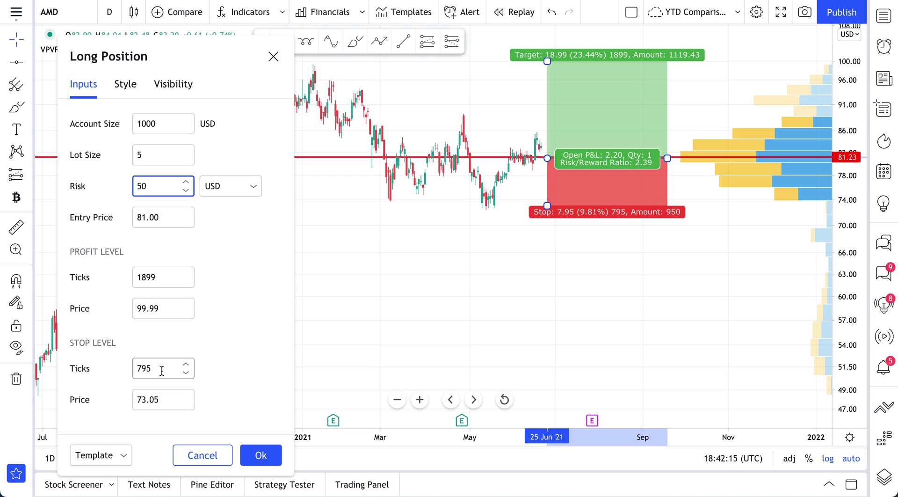
pyautogui.click(162, 308)
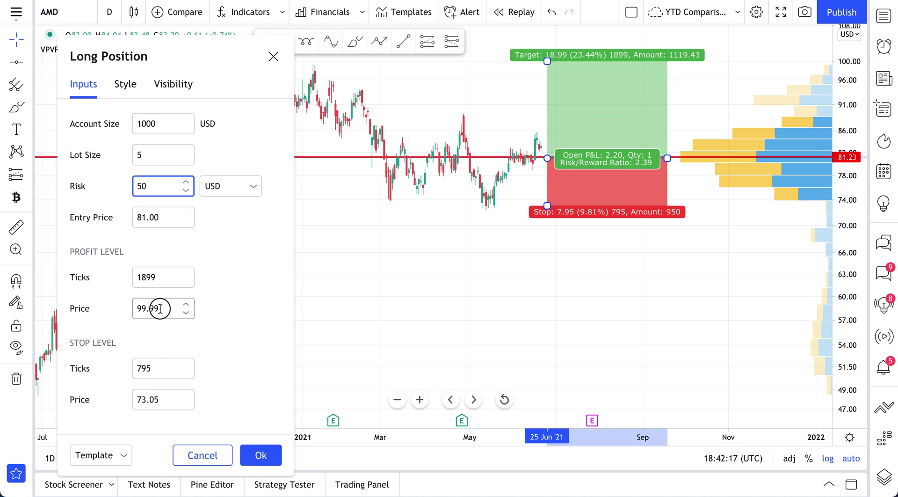
pyautogui.click(135, 309)
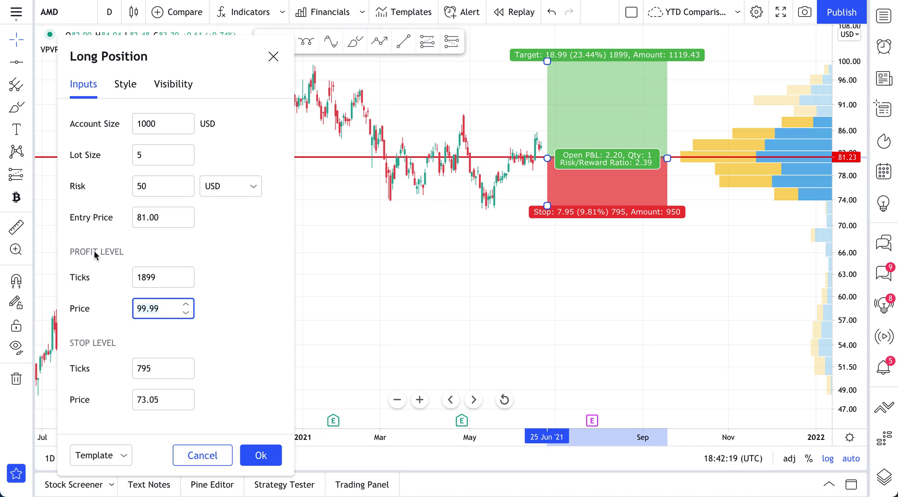
pyautogui.click(132, 402)
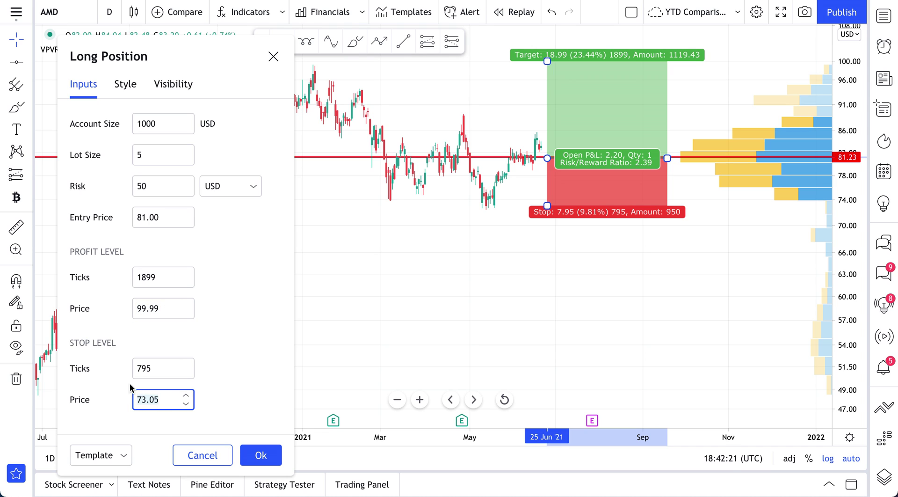
pyautogui.click(152, 368)
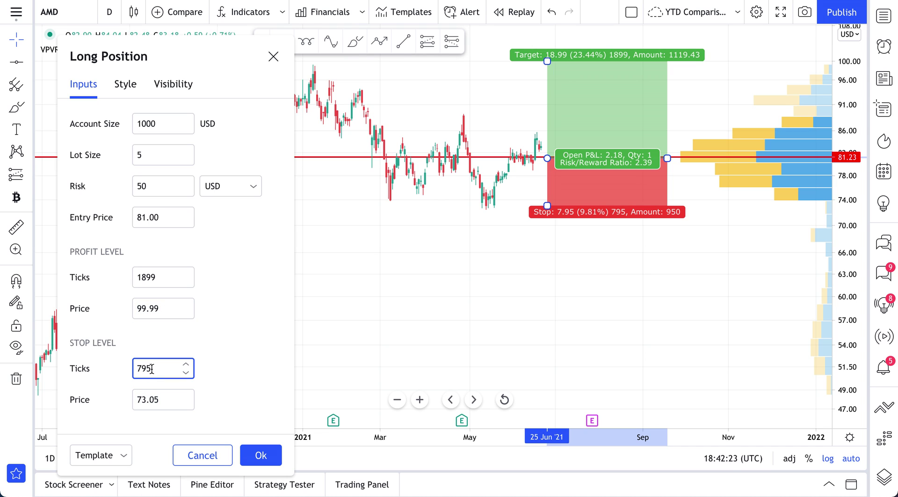
pyautogui.click(152, 279)
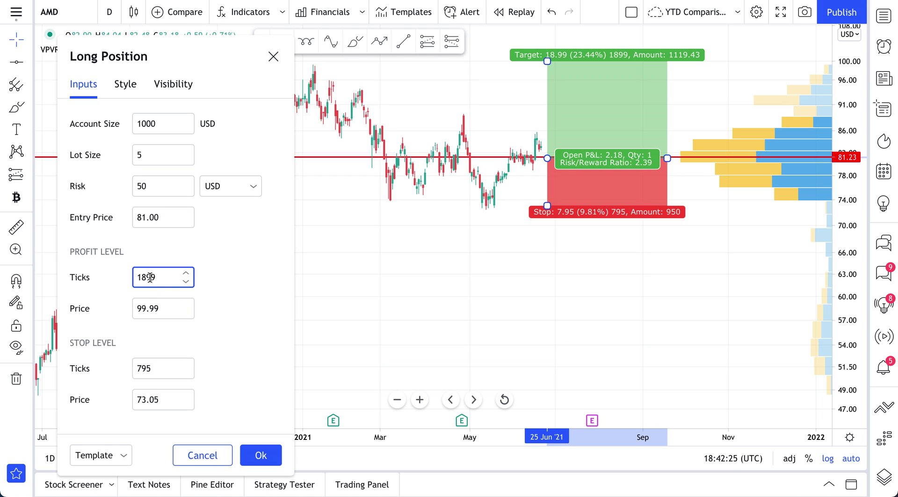
# Step: Try profit prices 105 and 106, restore 99.99, and close the long position settings
pyautogui.click(153, 308)
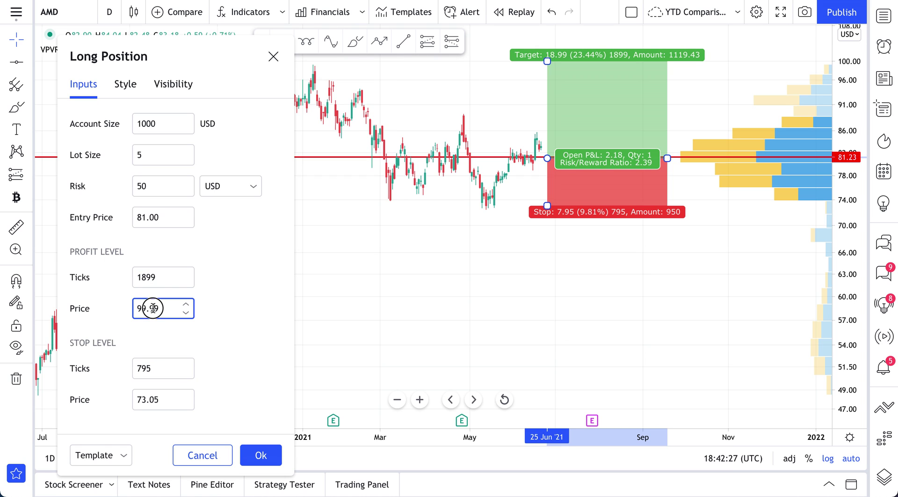
pyautogui.moveTo(156, 309); pyautogui.dragTo(130, 310)
pyautogui.write('105')
pyautogui.click(162, 361)
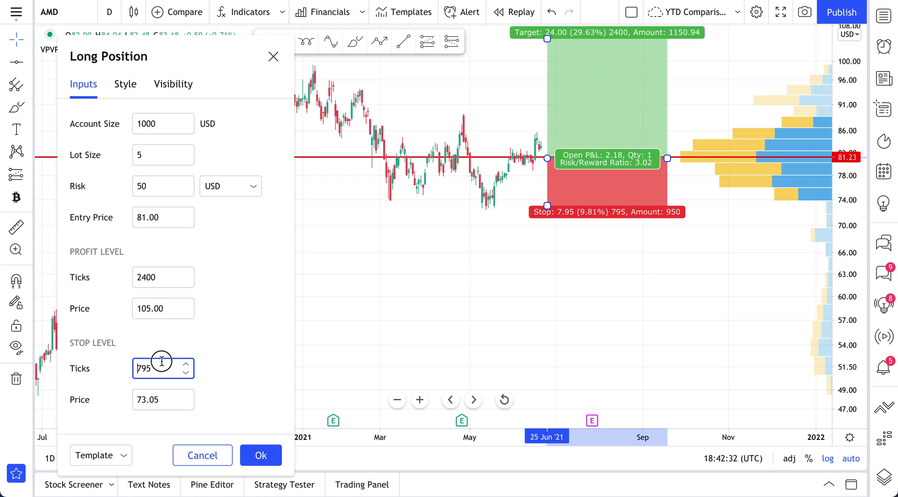
pyautogui.click(142, 280)
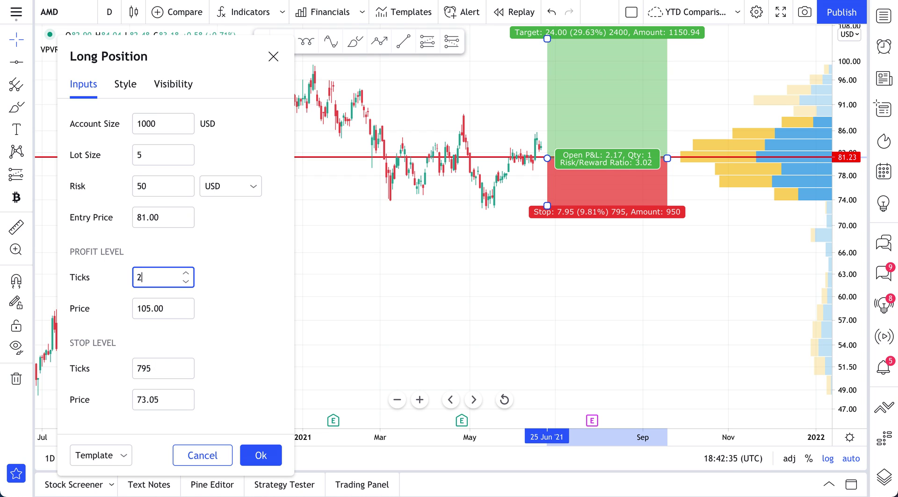
pyautogui.click(154, 308)
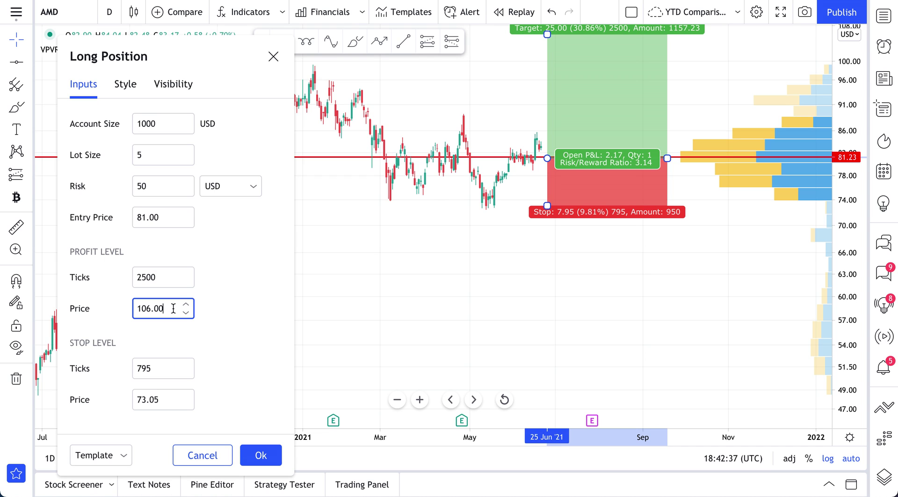
pyautogui.doubleClick(145, 308)
pyautogui.write('99.99')
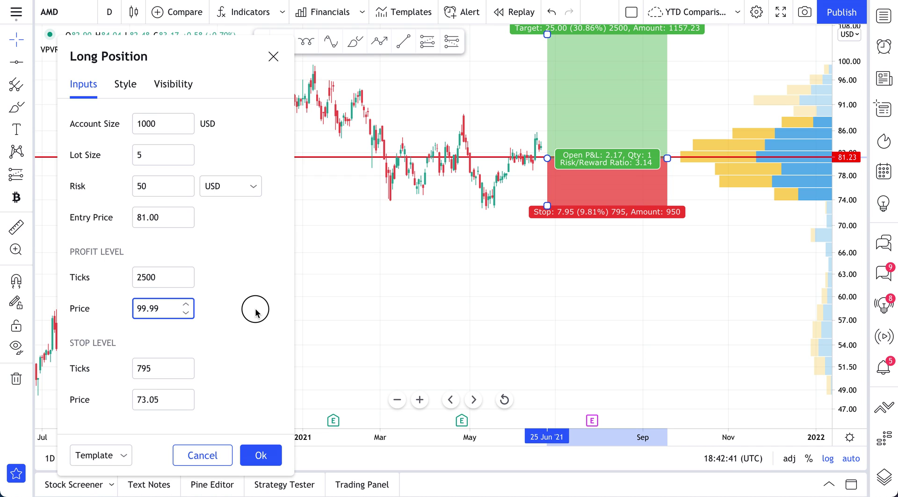
pyautogui.click(251, 306)
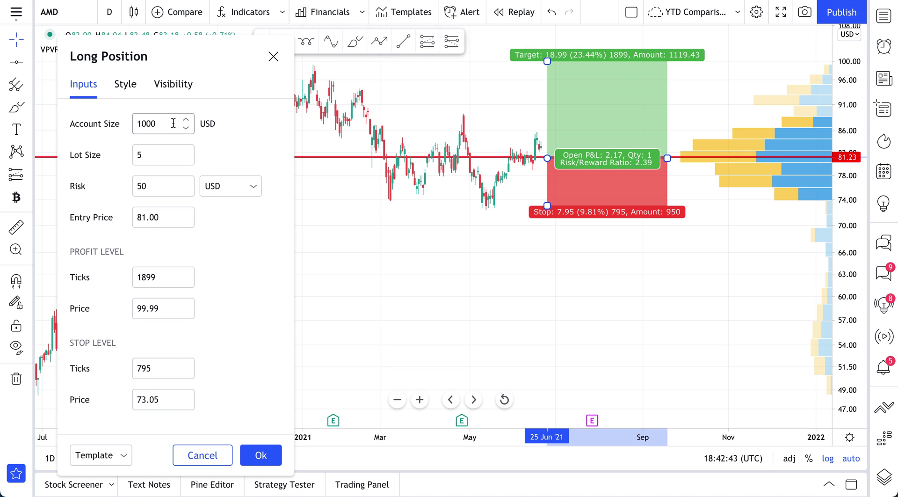
pyautogui.click(274, 56)
pyautogui.click(474, 302)
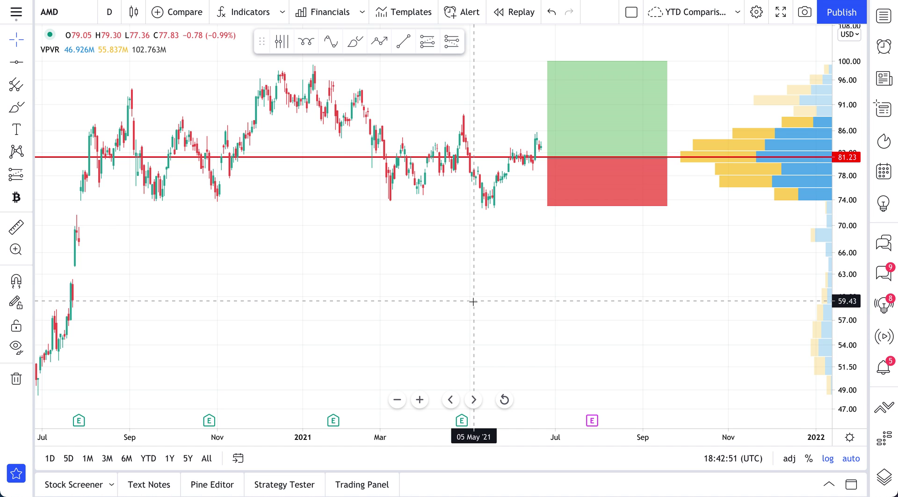
# Step: Switch the chart symbol to TWTR and remove the VPVR volume profile
pyautogui.click(69, 18)
pyautogui.write('TWTR')
pyautogui.press('Return')
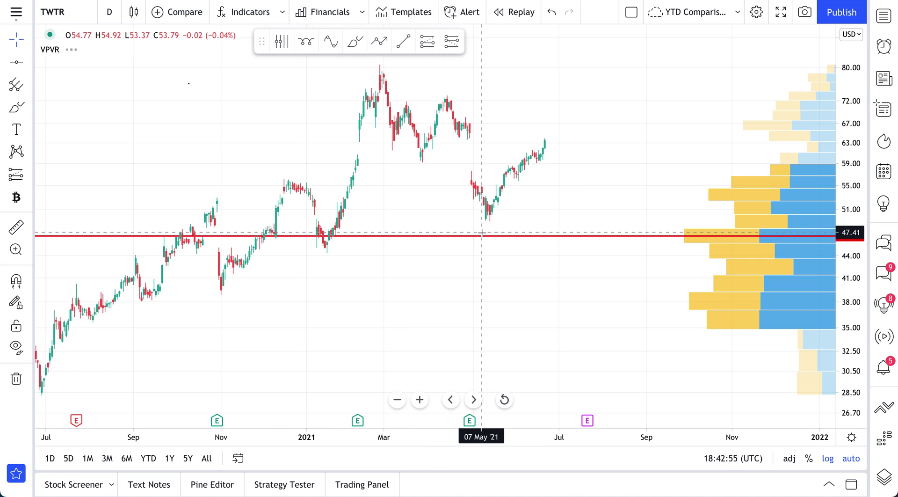
pyautogui.scroll(5, 482, 233)
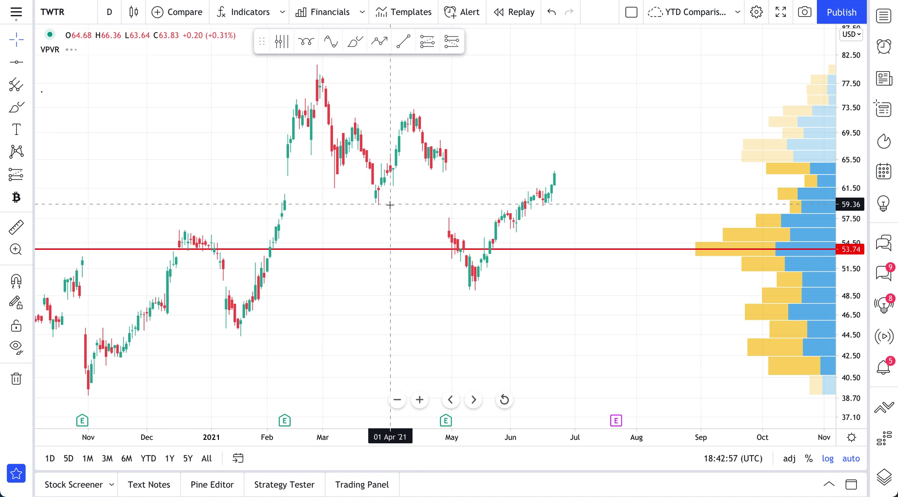
pyautogui.moveTo(72, 53)
pyautogui.click(105, 49)
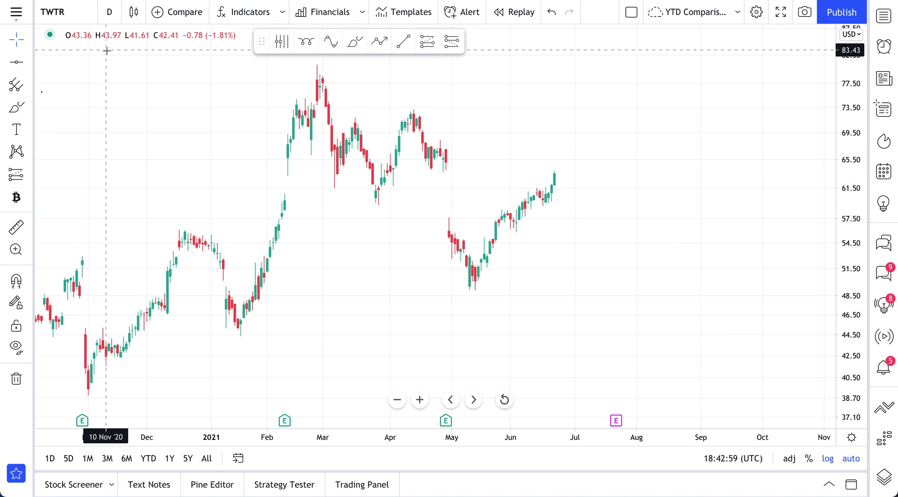
pyautogui.scroll(3, 290, 234)
# Step: Draw a pale yellow rectangle over the early-May gap from about 63.73 down to 57
pyautogui.click(29, 176)
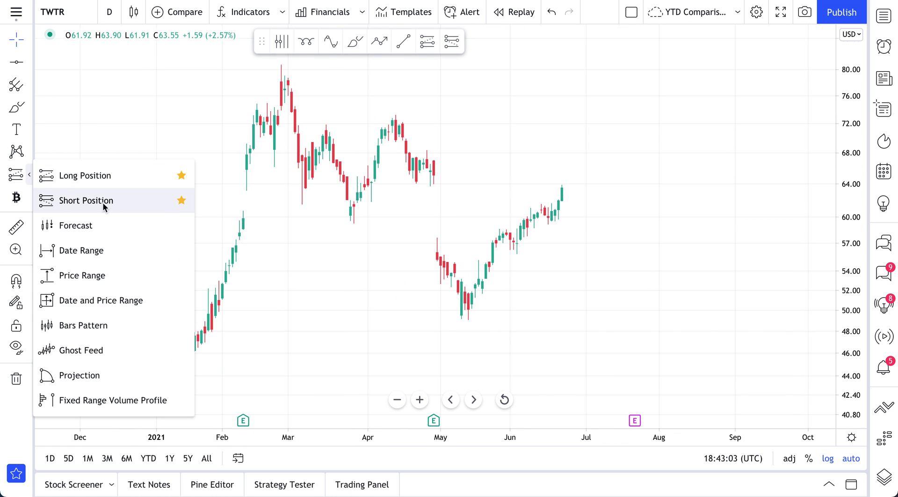
pyautogui.click(28, 176)
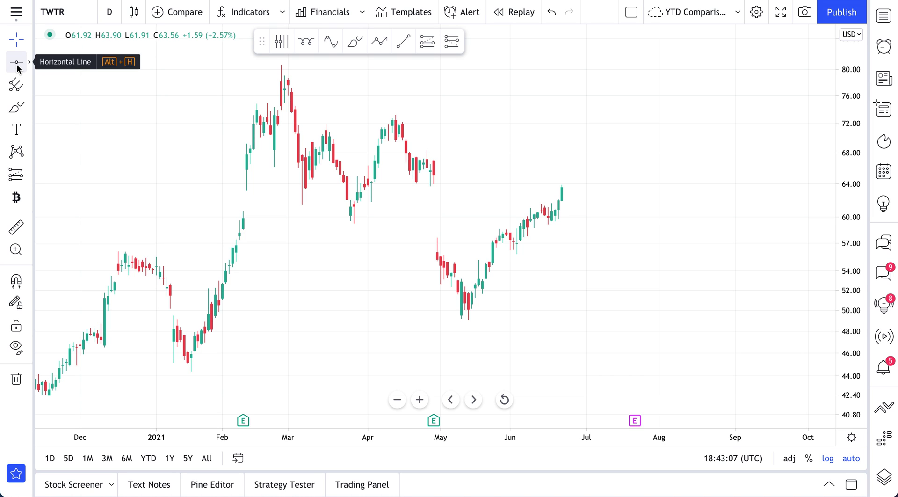
pyautogui.click(29, 107)
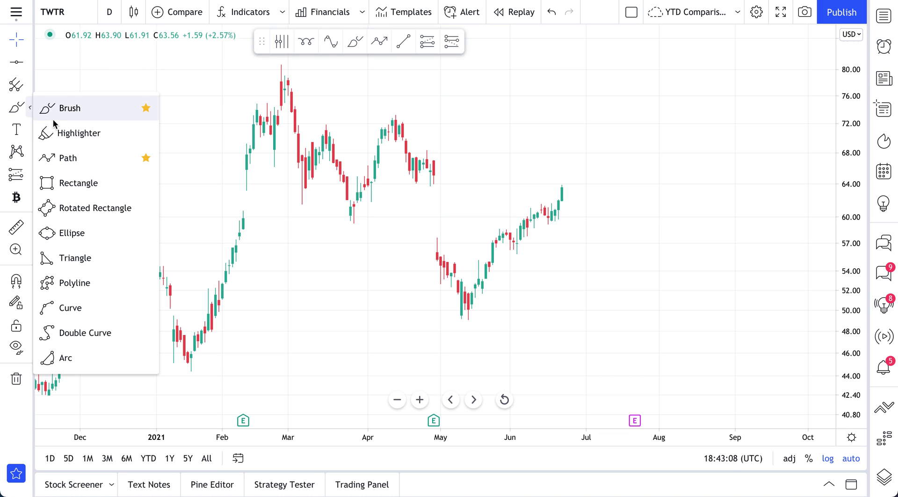
pyautogui.click(75, 183)
pyautogui.click(430, 185)
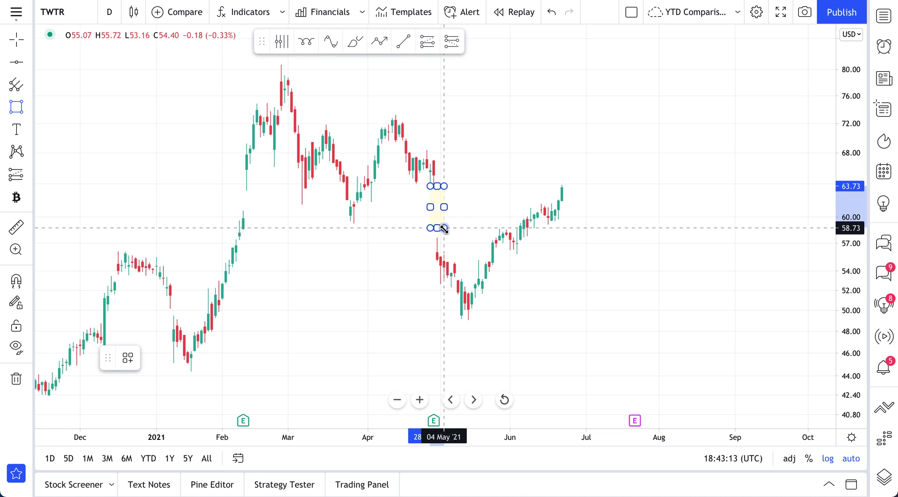
pyautogui.click(444, 239)
pyautogui.click(474, 219)
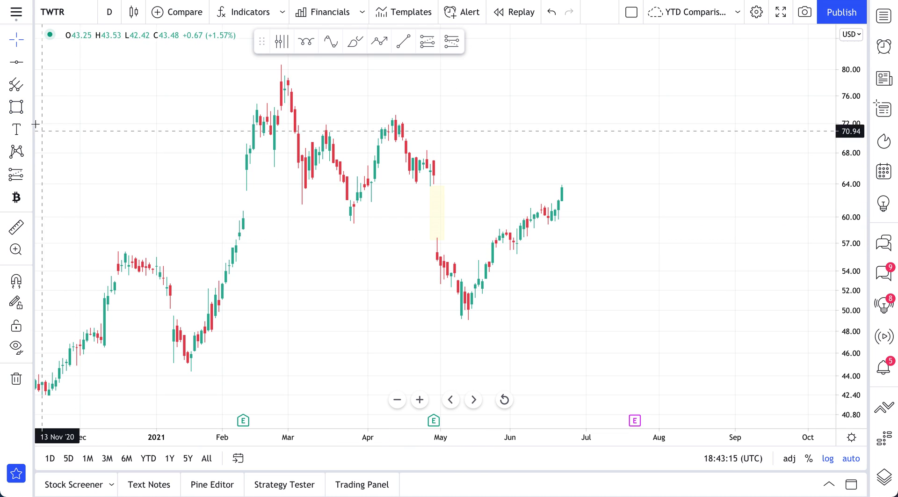
pyautogui.click(16, 107)
pyautogui.click(70, 106)
pyautogui.moveTo(445, 187)
pyautogui.mouseDown()
pyautogui.moveTo(457, 187)
pyautogui.moveTo(411, 231)
pyautogui.moveTo(465, 189)
pyautogui.moveTo(451, 186)
pyautogui.mouseUp()
pyautogui.hotkey('ctrl', 'z')
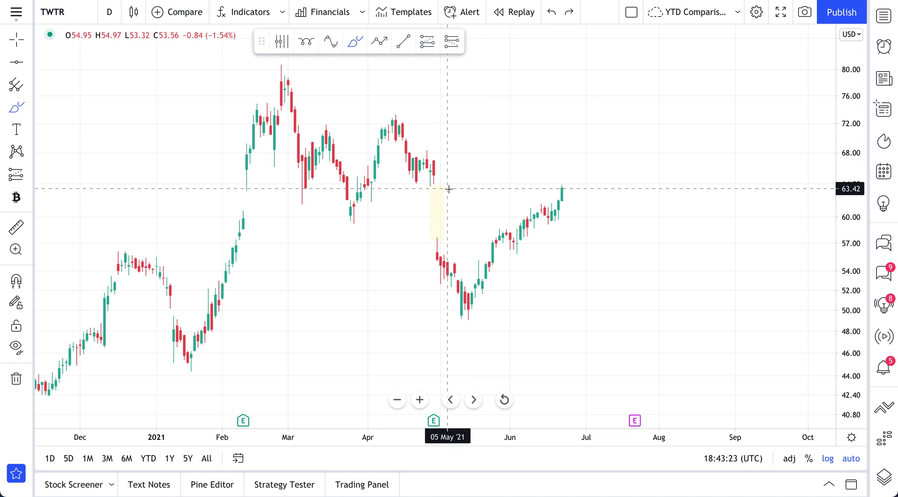
pyautogui.moveTo(435, 187)
pyautogui.mouseDown()
pyautogui.moveTo(463, 187)
pyautogui.moveTo(405, 187)
pyautogui.moveTo(436, 185)
pyautogui.mouseUp()
pyautogui.moveTo(490, 268)
pyautogui.mouseDown()
pyautogui.moveTo(562, 201)
pyautogui.moveTo(570, 211)
pyautogui.mouseUp()
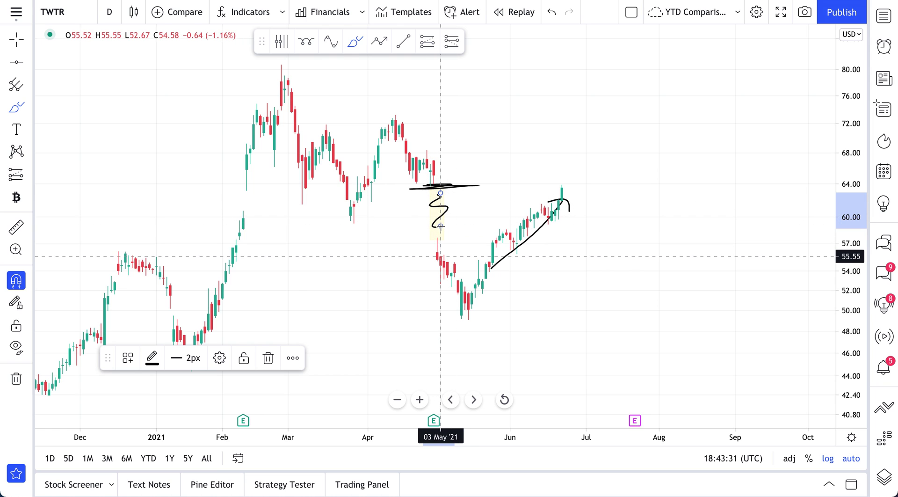
pyautogui.hotkey('ctrl', 'z')
pyautogui.hotkey('ctrl', 'z')
pyautogui.moveTo(427, 185)
pyautogui.mouseDown()
pyautogui.moveTo(571, 186)
pyautogui.moveTo(528, 182)
pyautogui.mouseUp()
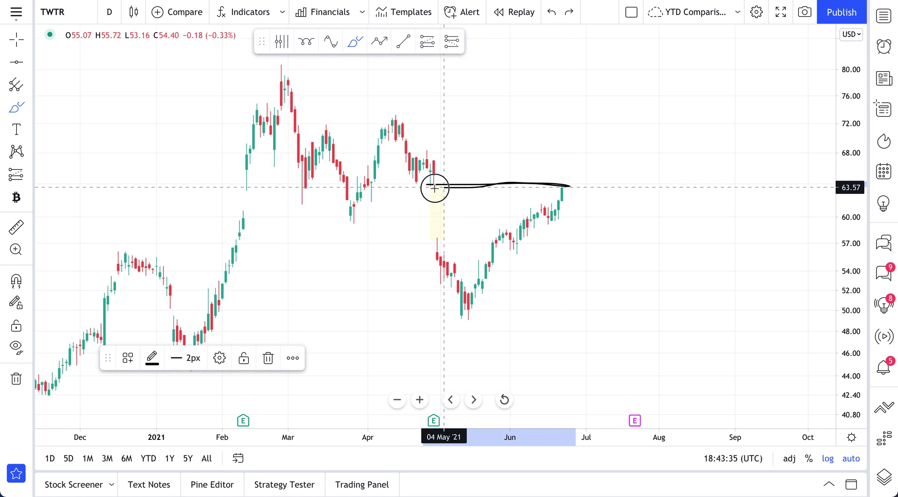
pyautogui.hotkey('ctrl', 'z')
pyautogui.moveTo(426, 186)
pyautogui.mouseDown()
pyautogui.moveTo(592, 183)
pyautogui.moveTo(424, 181)
pyautogui.moveTo(445, 187)
pyautogui.moveTo(408, 153)
pyautogui.moveTo(431, 153)
pyautogui.mouseUp()
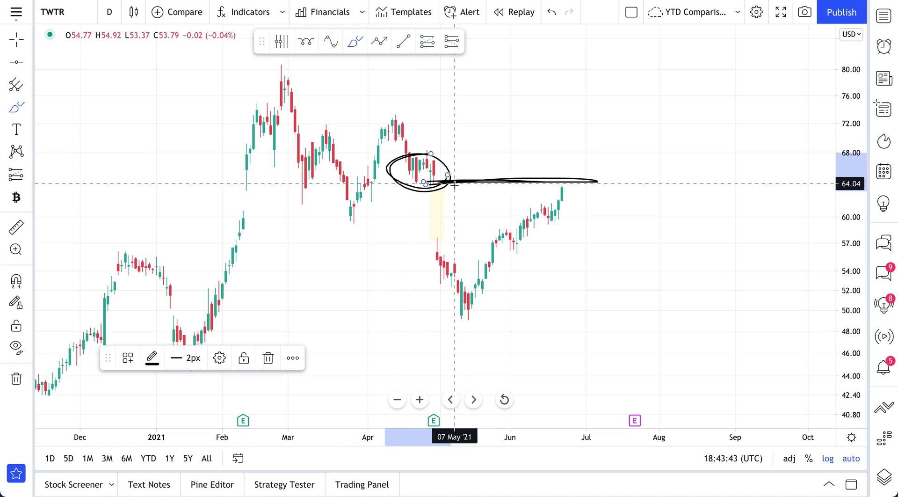
pyautogui.press('ctrl')
pyautogui.hotkey('ctrl', 'z')
pyautogui.hotkey('ctrl', 'z')
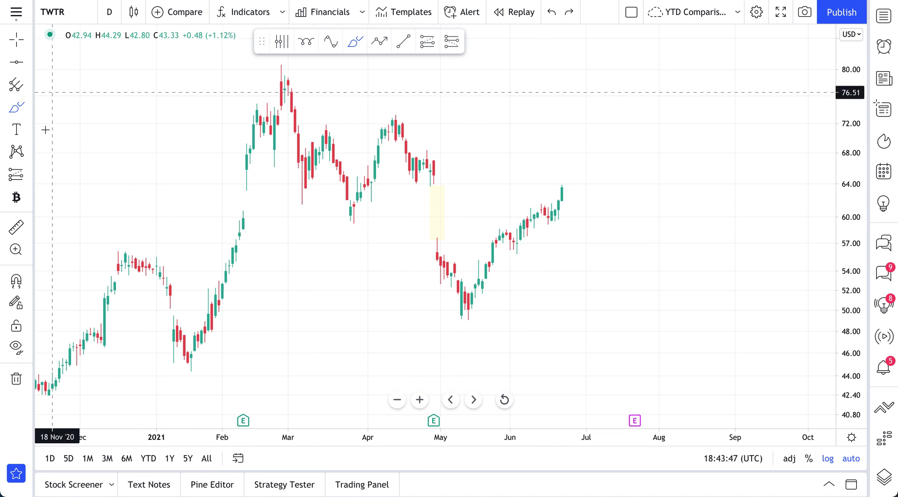
# Step: Place a short position at the 22 Jun candle with entry 64.04
pyautogui.click(30, 174)
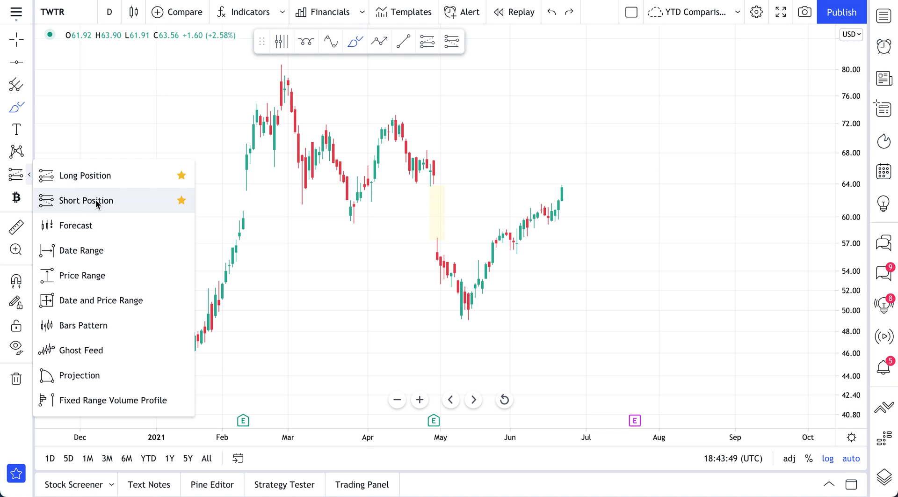
pyautogui.click(80, 201)
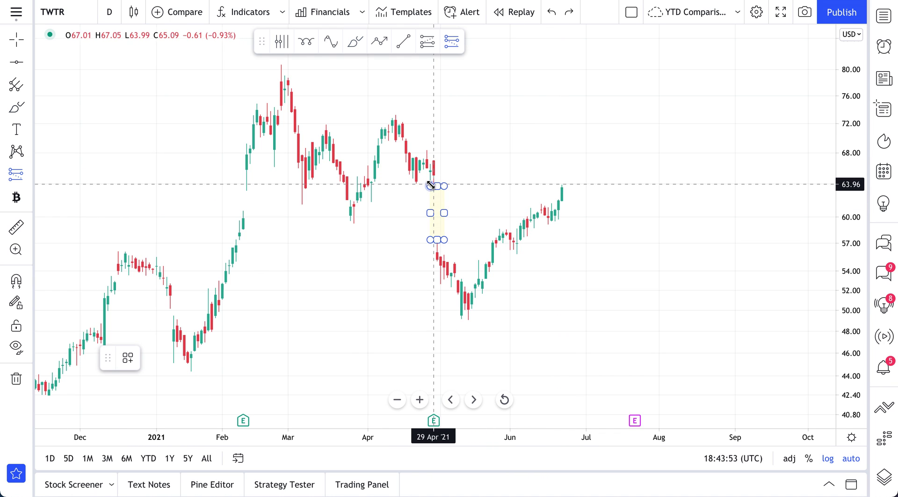
pyautogui.click(562, 182)
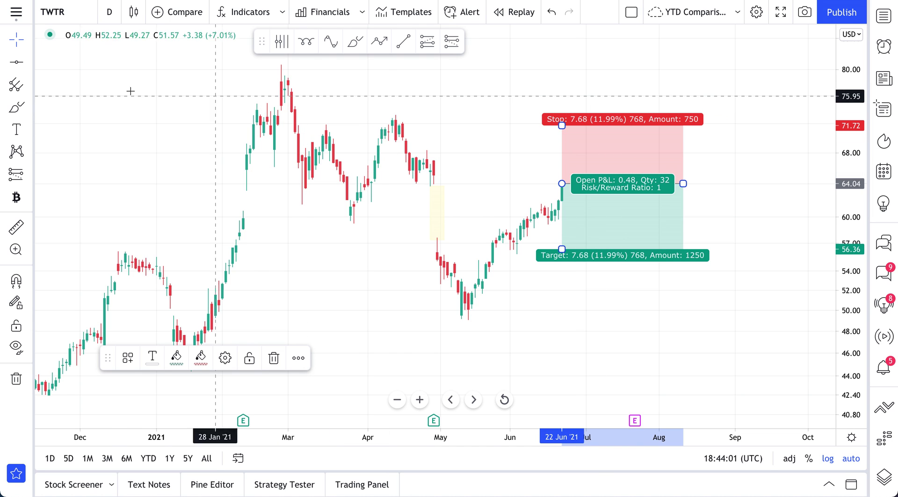
# Step: Brush a freehand loop around the late-April candles near 68–70, undoing a stray stroke first
pyautogui.click(16, 108)
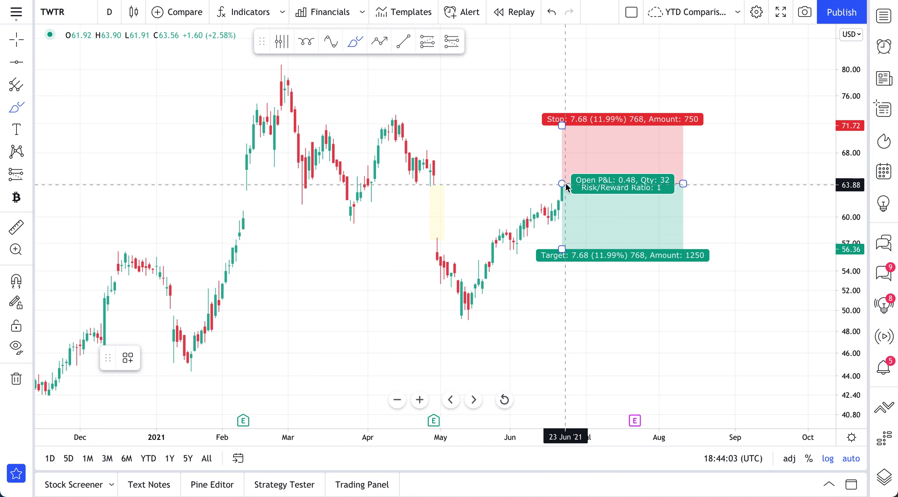
pyautogui.moveTo(566, 184)
pyautogui.mouseDown()
pyautogui.moveTo(610, 278)
pyautogui.moveTo(633, 287)
pyautogui.moveTo(621, 267)
pyautogui.mouseUp()
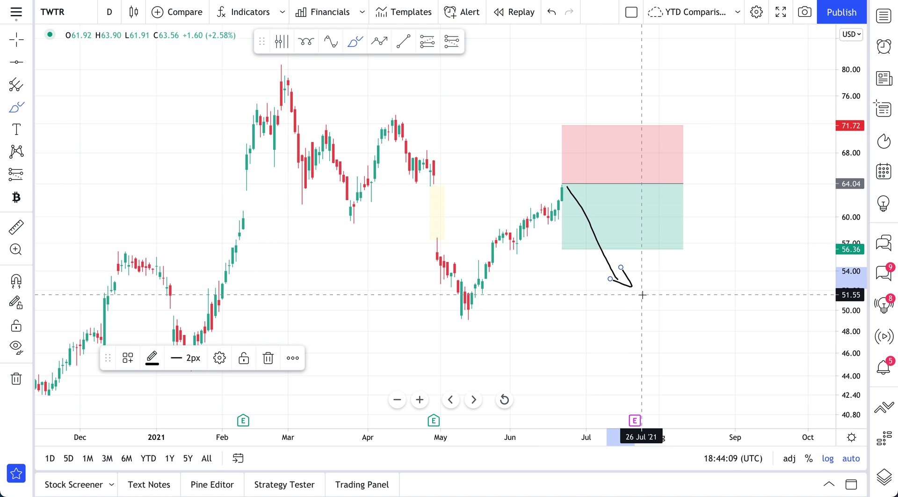
pyautogui.hotkey('ctrl', 'z')
pyautogui.hotkey('ctrl', 'z')
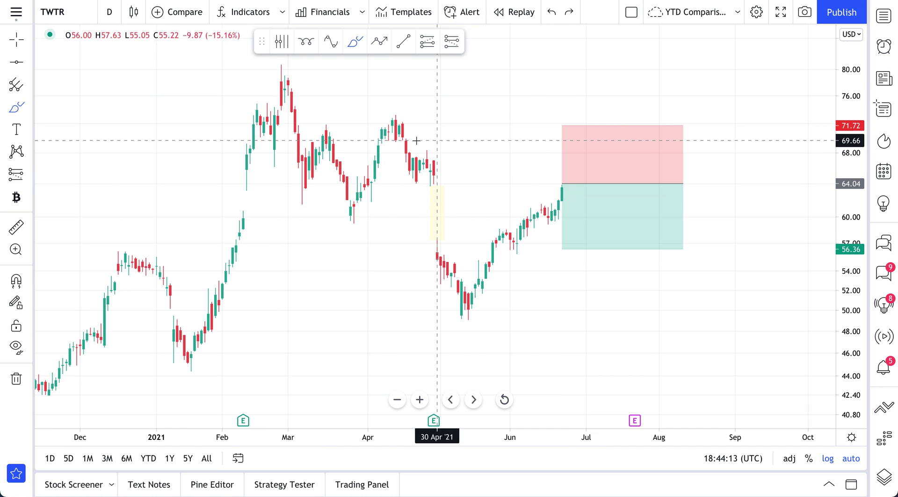
pyautogui.moveTo(437, 149)
pyautogui.mouseDown()
pyautogui.moveTo(400, 164)
pyautogui.moveTo(451, 152)
pyautogui.moveTo(427, 149)
pyautogui.mouseUp()
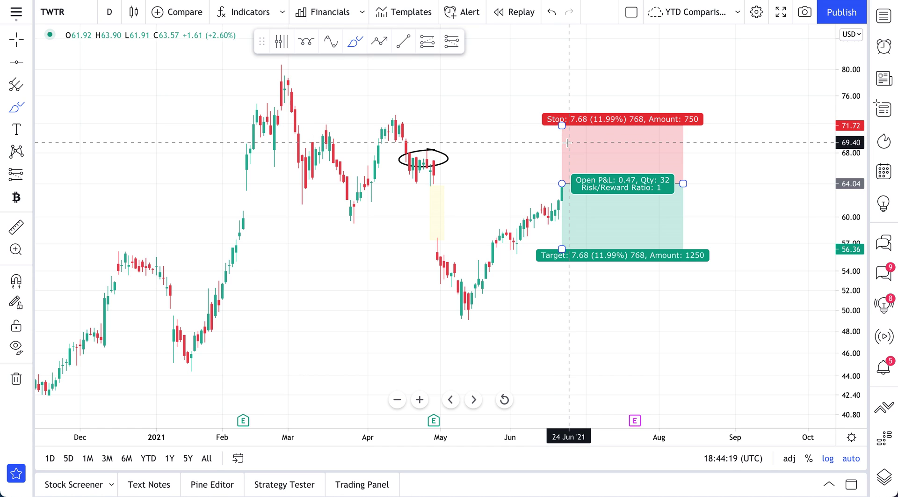
# Step: Lower the short's stop to 67.73 for risk/reward 2.08 and delete the loop
pyautogui.click(19, 41)
pyautogui.click(55, 41)
pyautogui.moveTo(562, 125); pyautogui.dragTo(561, 155)
pyautogui.click(468, 159)
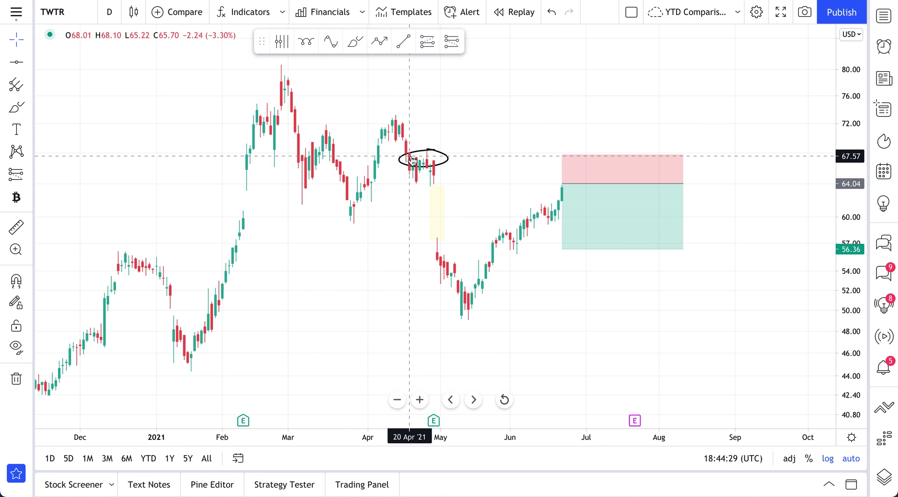
pyautogui.click(421, 154)
pyautogui.press('Delete')
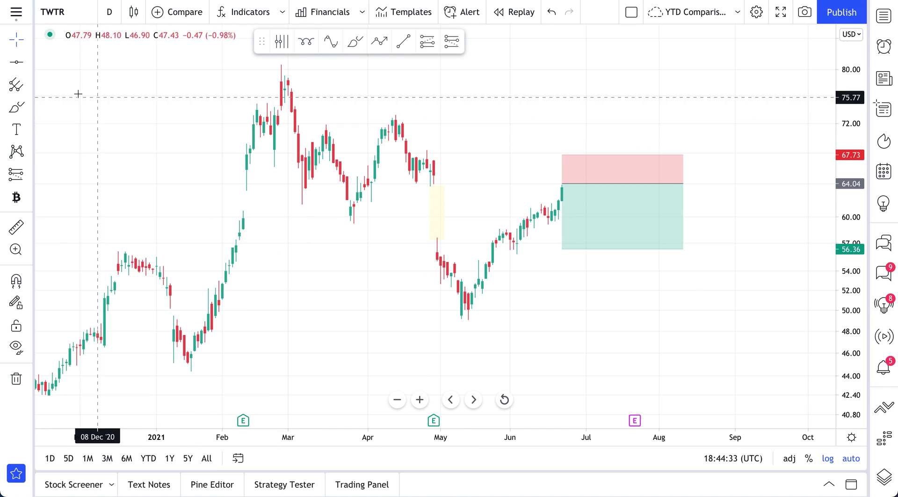
# Step: Brush a support line under the May low after undoing several trial strokes
pyautogui.click(16, 108)
pyautogui.moveTo(415, 162)
pyautogui.mouseDown()
pyautogui.moveTo(407, 156)
pyautogui.moveTo(436, 156)
pyautogui.mouseUp()
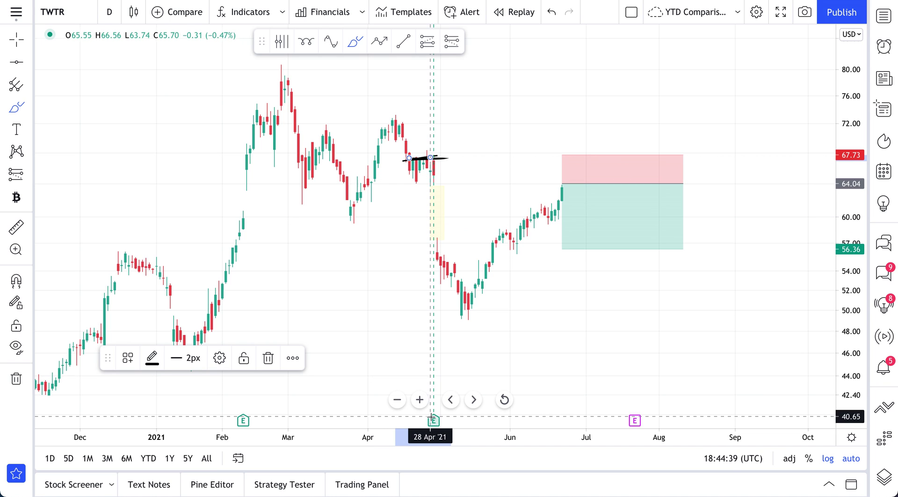
pyautogui.moveTo(434, 178)
pyautogui.mouseDown()
pyautogui.moveTo(439, 235)
pyautogui.moveTo(442, 226)
pyautogui.mouseUp()
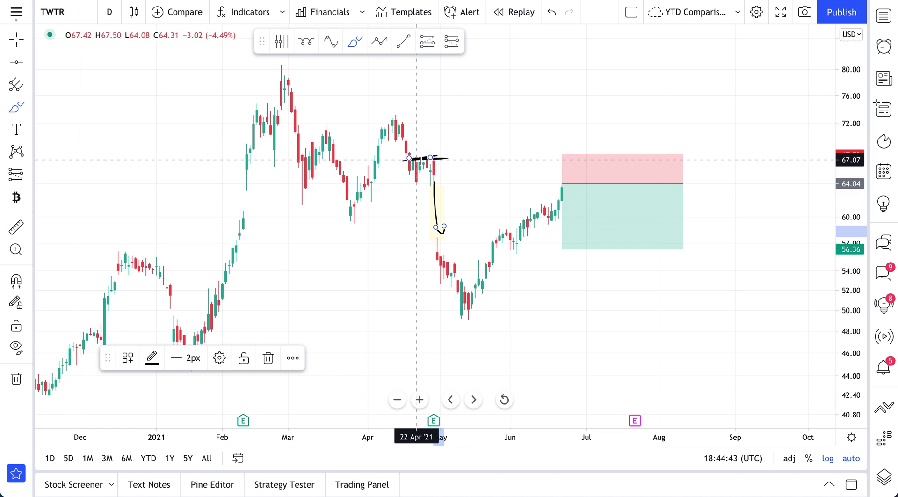
pyautogui.hotkey('ctrl', 'z')
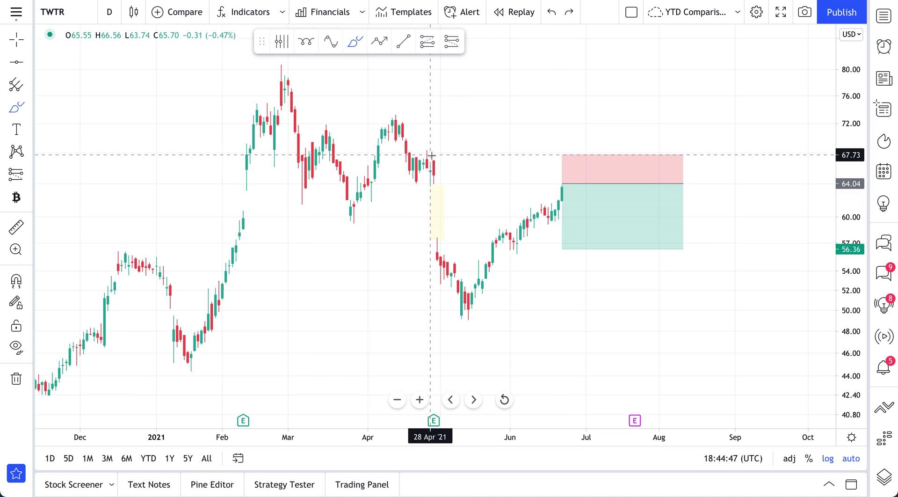
pyautogui.moveTo(431, 155)
pyautogui.mouseDown()
pyautogui.moveTo(411, 165)
pyautogui.moveTo(581, 140)
pyautogui.moveTo(591, 163)
pyautogui.mouseUp()
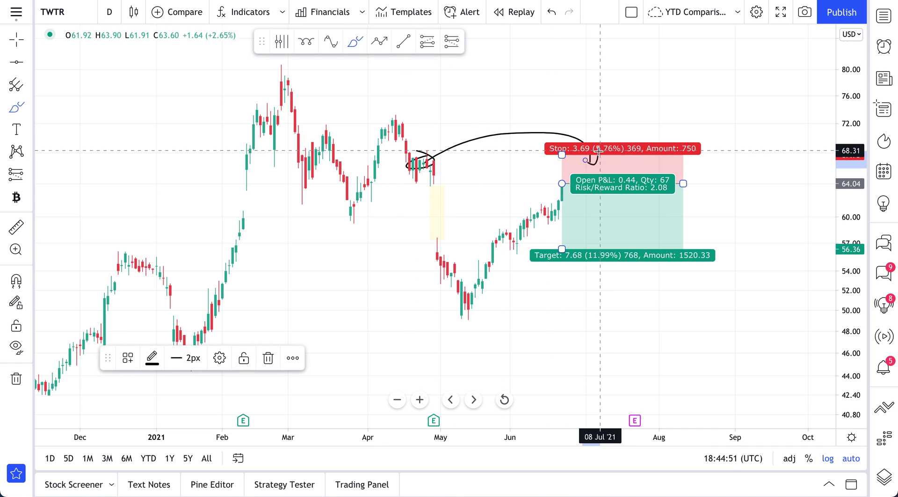
pyautogui.hotkey('ctrl', 'z')
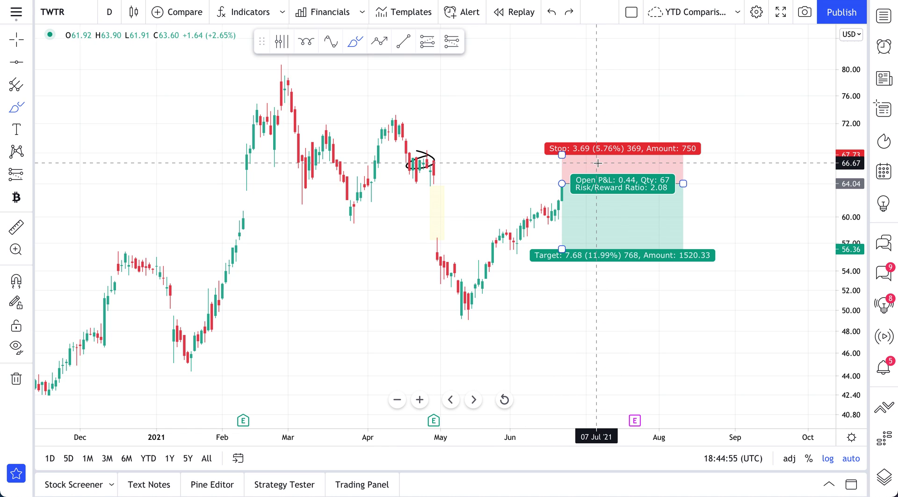
pyautogui.hotkey('ctrl', 'z')
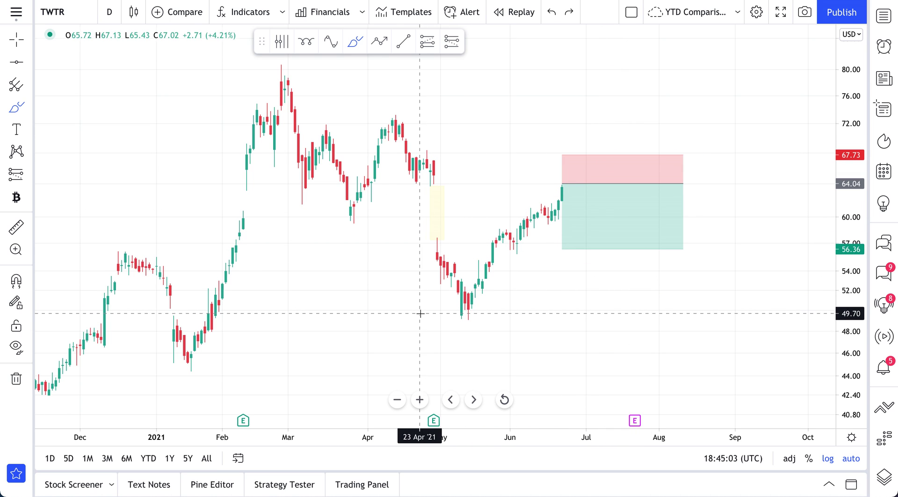
pyautogui.moveTo(452, 314)
pyautogui.mouseDown()
pyautogui.moveTo(548, 310)
pyautogui.moveTo(447, 313)
pyautogui.mouseUp()
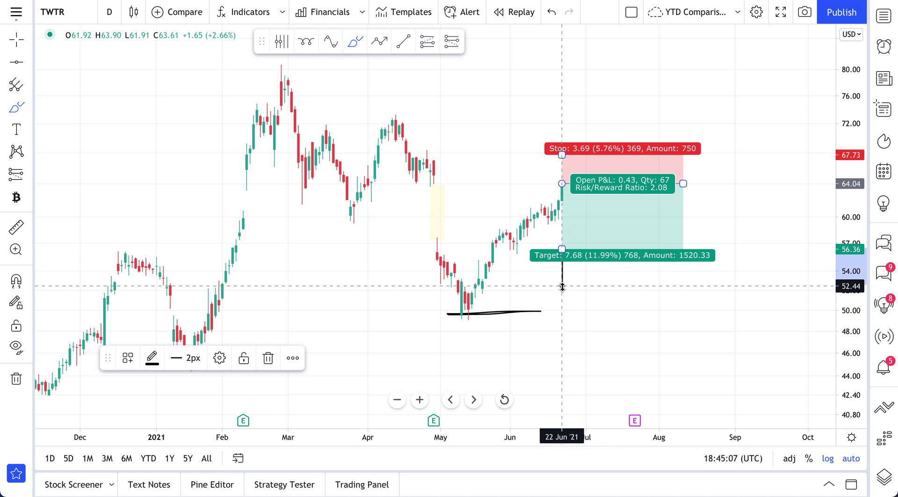
# Step: Lower the short's target to 49.64 on the May low line for risk/reward 3.9, confirming settings
pyautogui.click(562, 287)
pyautogui.click(16, 41)
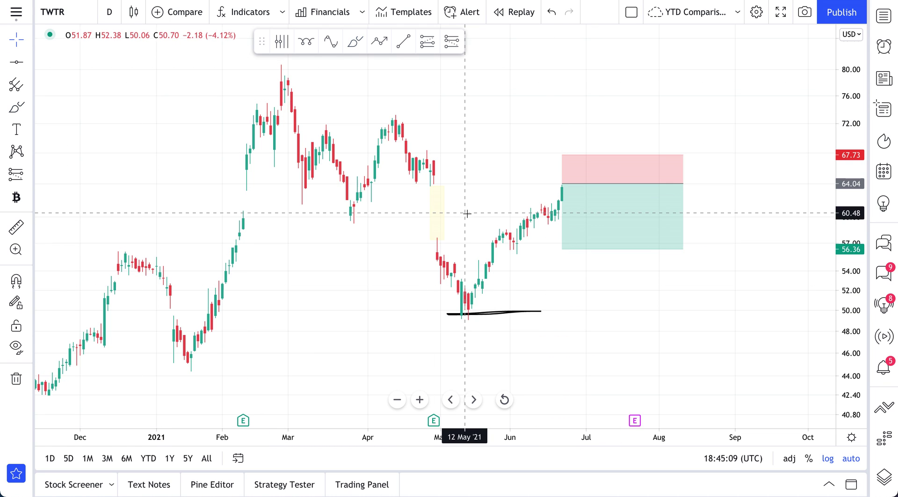
pyautogui.moveTo(562, 249); pyautogui.dragTo(562, 314)
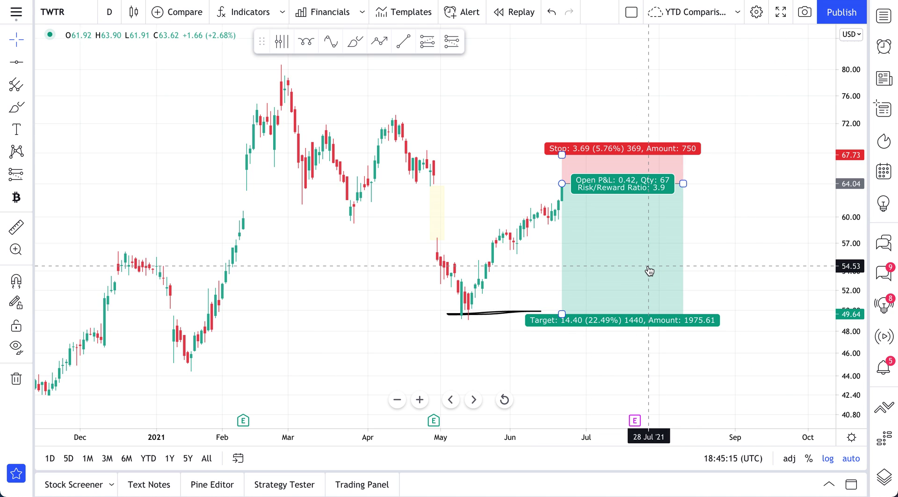
pyautogui.doubleClick(649, 270)
pyautogui.click(394, 84)
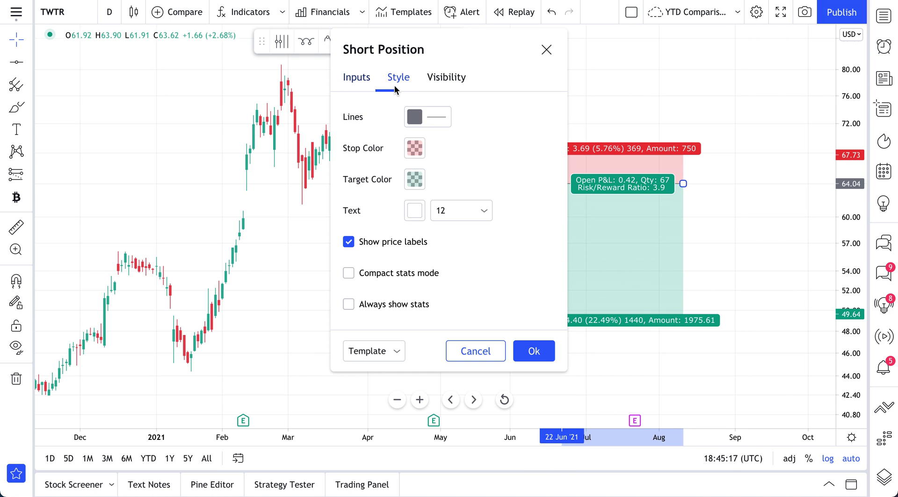
pyautogui.click(534, 351)
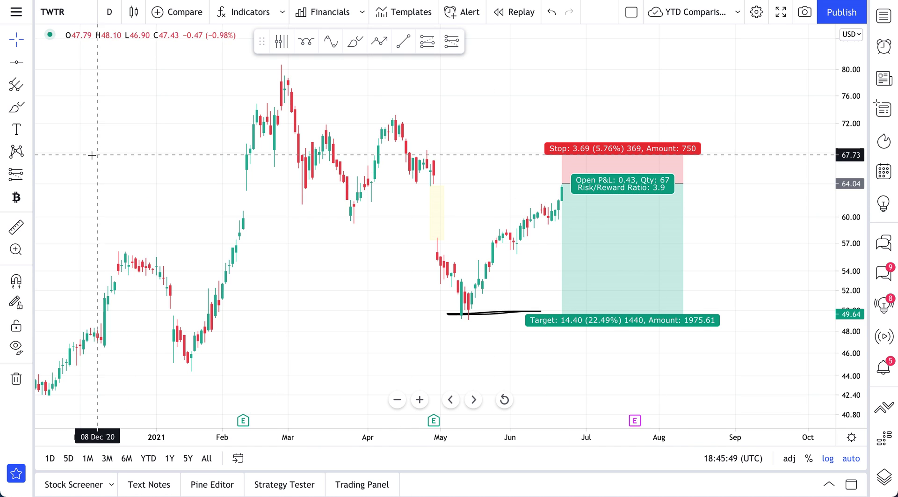
# Step: Brush a circle around the whole short position setup, then undo it
pyautogui.click(27, 173)
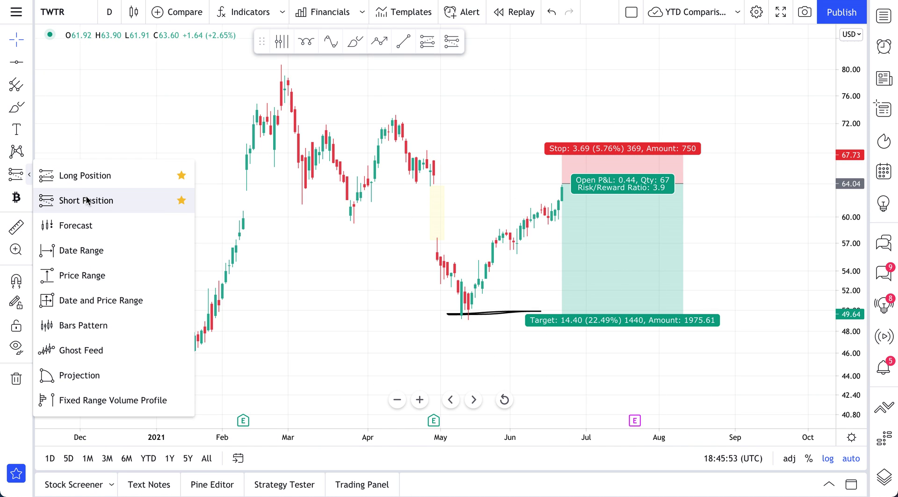
pyautogui.click(16, 107)
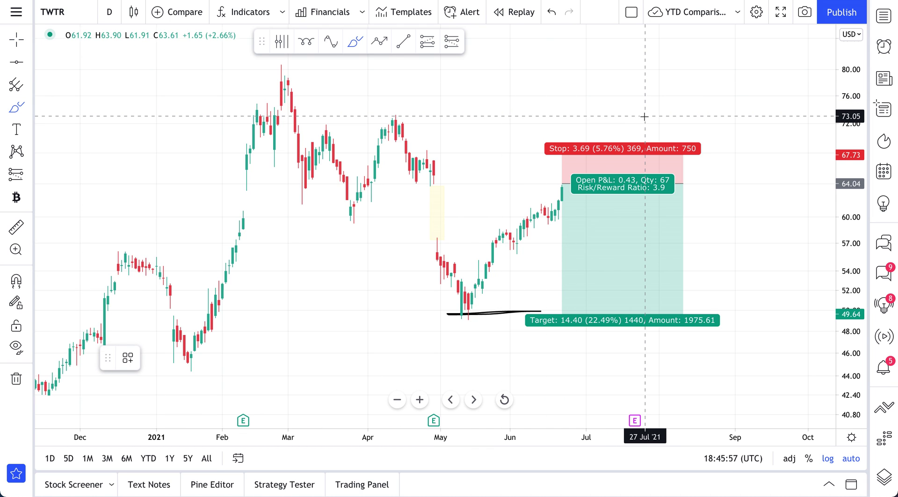
pyautogui.hscroll(5, 644, 117)
pyautogui.moveTo(569, 108)
pyautogui.mouseDown()
pyautogui.moveTo(512, 117)
pyautogui.moveTo(438, 276)
pyautogui.moveTo(440, 305)
pyautogui.moveTo(503, 400)
pyautogui.moveTo(749, 292)
pyautogui.moveTo(659, 150)
pyautogui.moveTo(535, 99)
pyautogui.mouseUp()
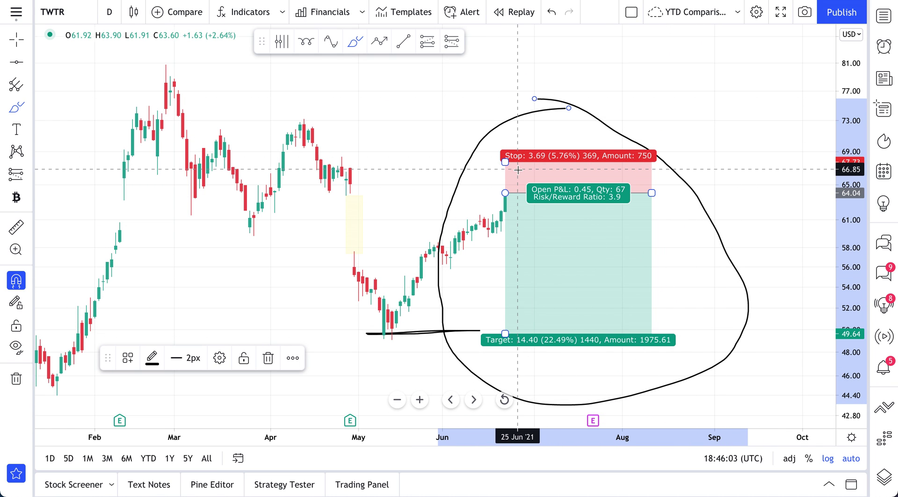
pyautogui.hotkey('ctrl', 'z')
# Step: Delete the May support line and the yellow gap highlight
pyautogui.moveTo(440, 337); pyautogui.dragTo(435, 335)
pyautogui.press('Delete')
pyautogui.moveTo(359, 232); pyautogui.dragTo(361, 224)
pyautogui.press('Delete')
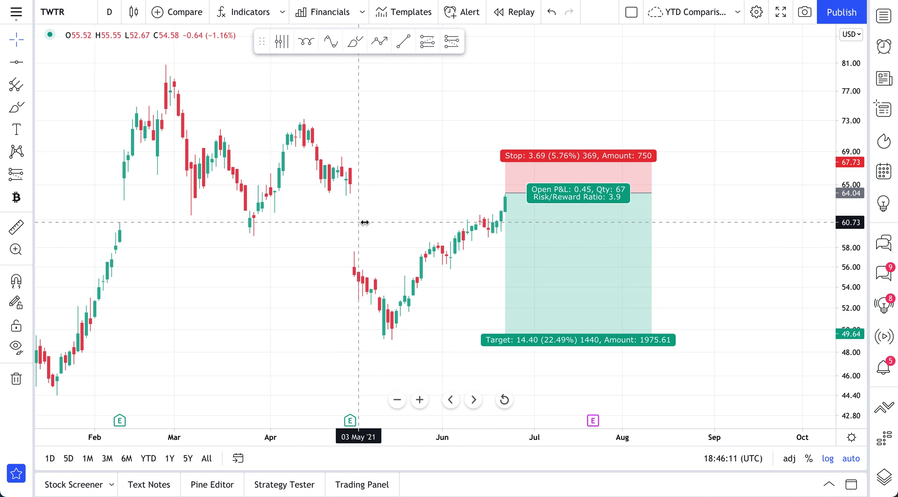
# Step: Select the short position box, zoom out and pan toward earlier dates, then show the position and forecast tools
pyautogui.click(545, 193)
pyautogui.scroll(-3, 528, 240)
pyautogui.scroll(-2, 527, 239)
pyautogui.moveTo(554, 280); pyautogui.dragTo(441, 282)
pyautogui.scroll(2, 442, 282)
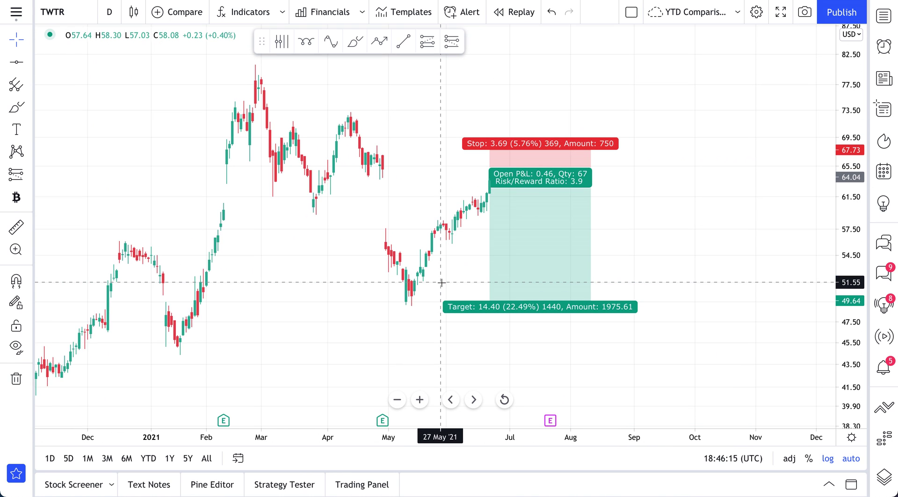
pyautogui.scroll(2, 442, 282)
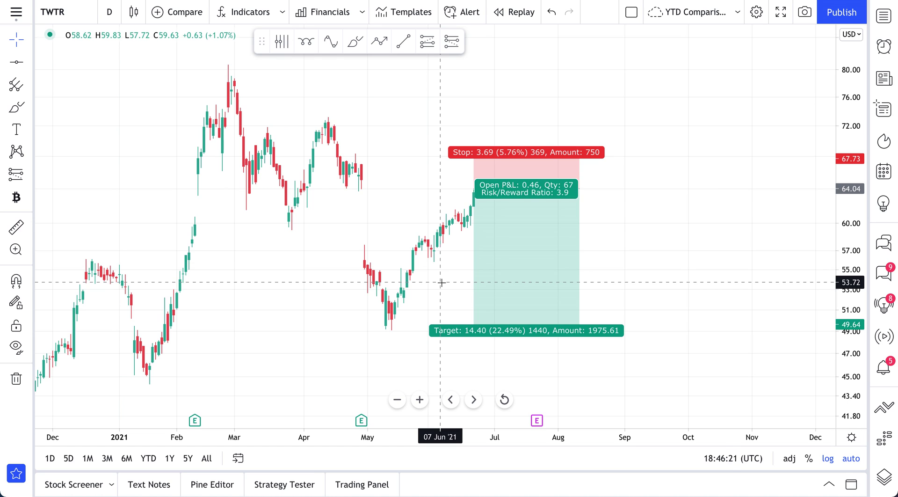
pyautogui.click(27, 175)
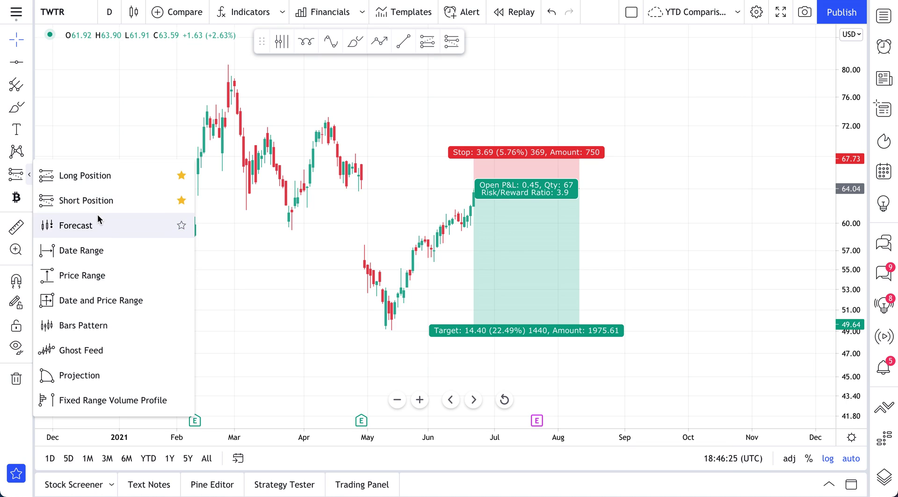